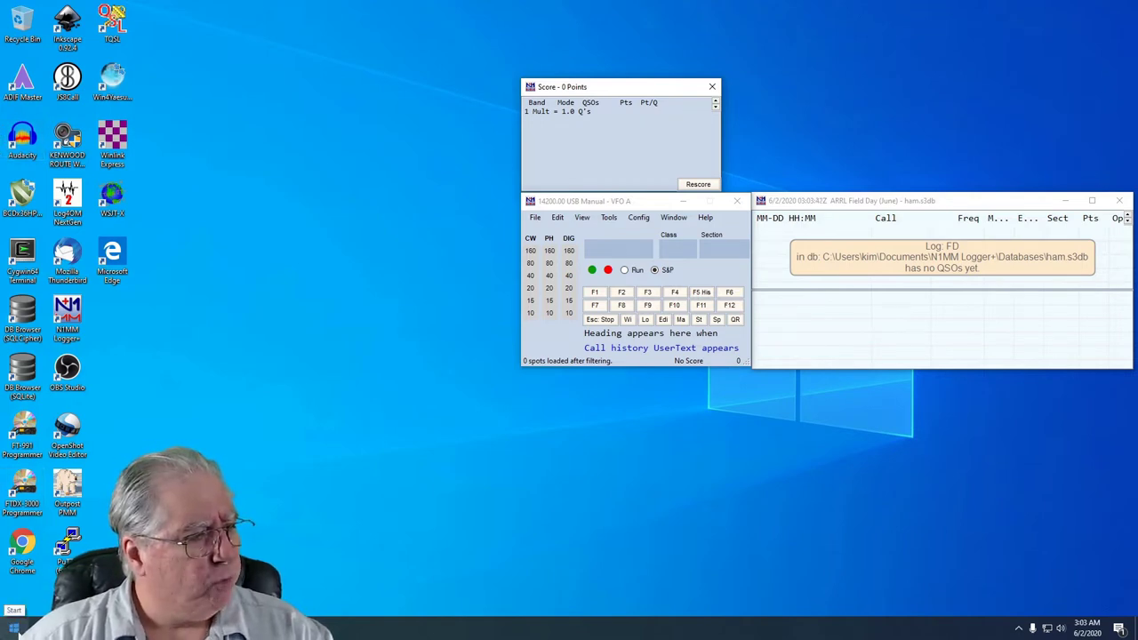
Check in the Windows Device Manager which COM ports the radio's Silicon Labs USB to UART bridge uses, then close it.
right_click(13, 628)
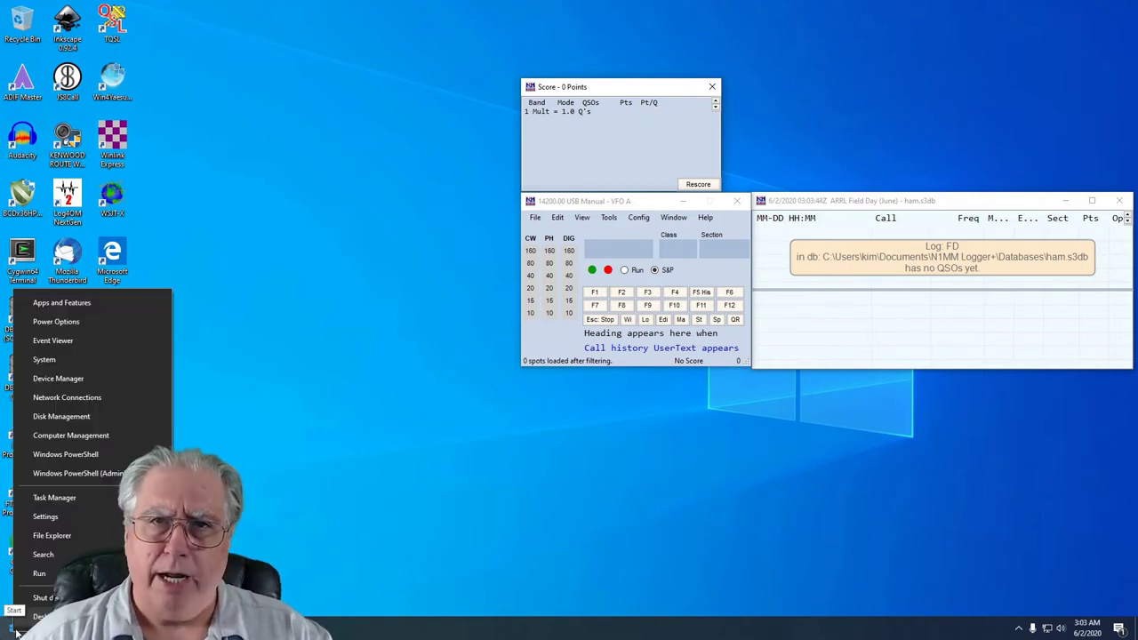
click(48, 379)
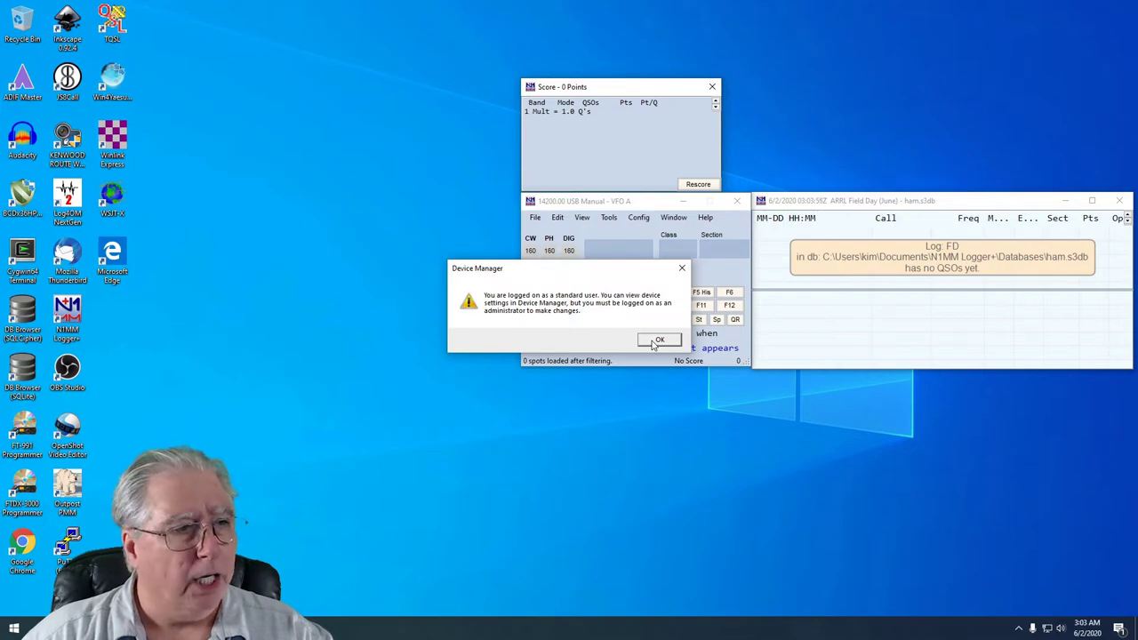
click(655, 342)
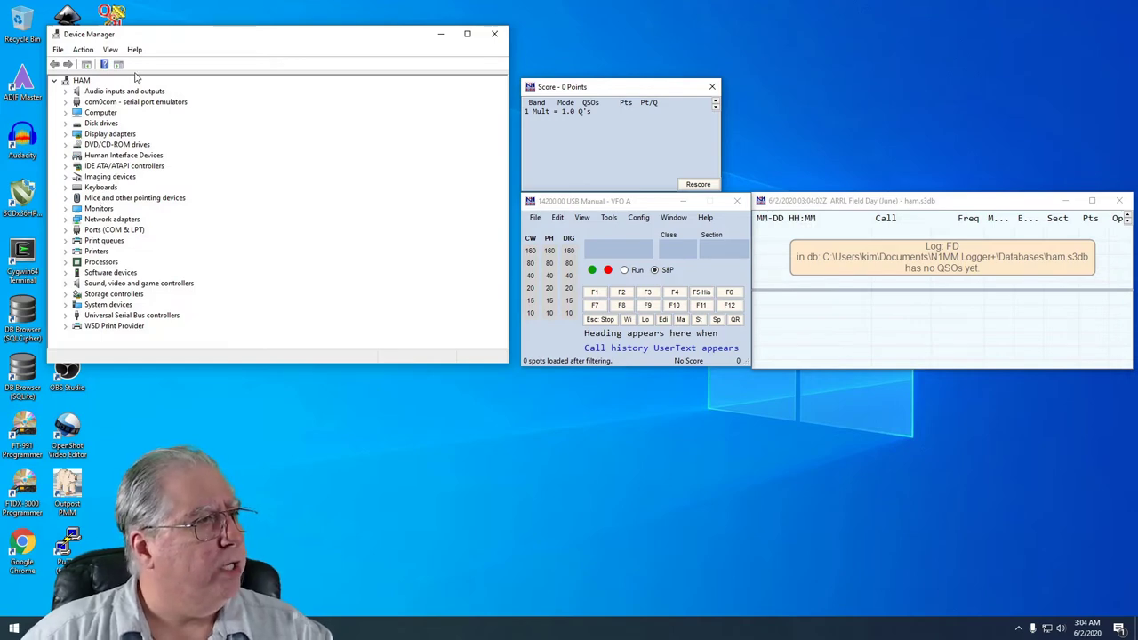
drag(148, 34, 656, 103)
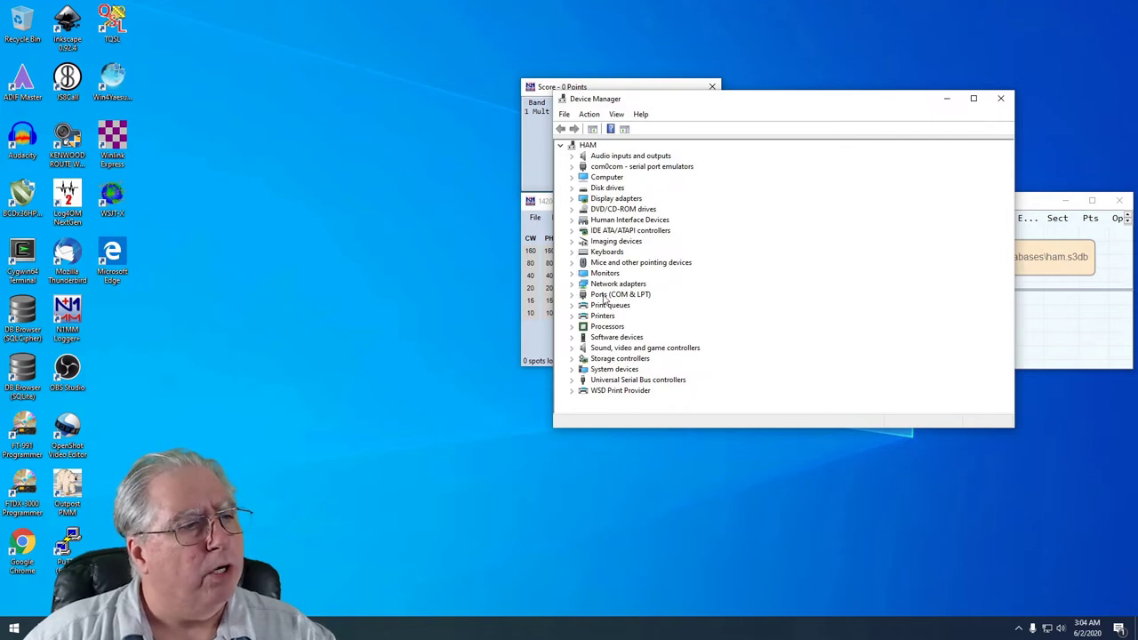
click(572, 294)
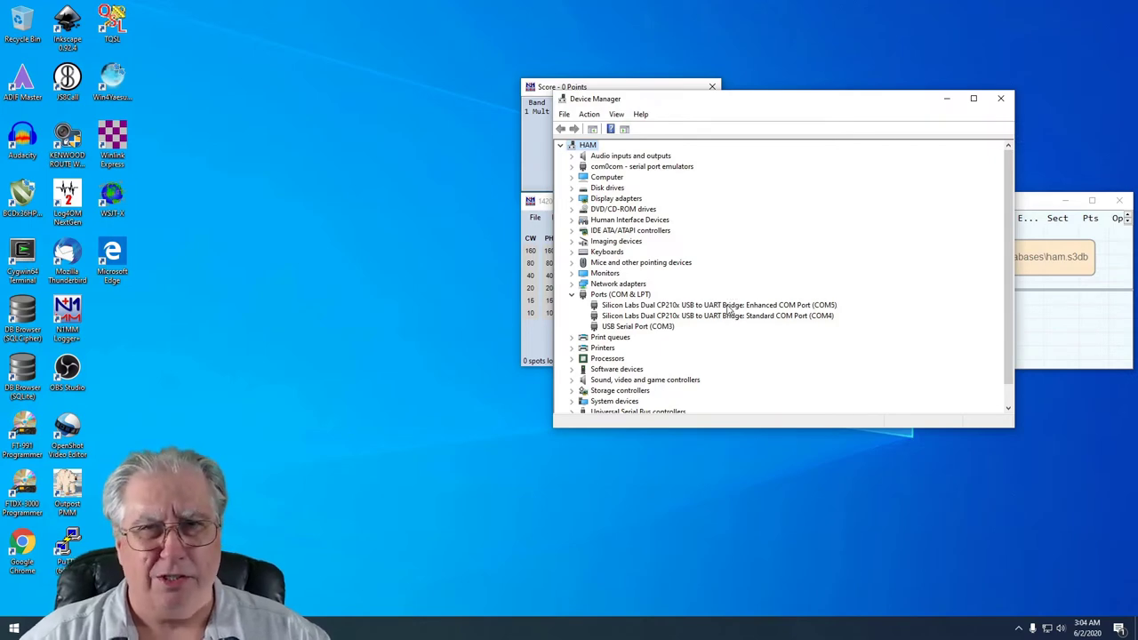
click(999, 102)
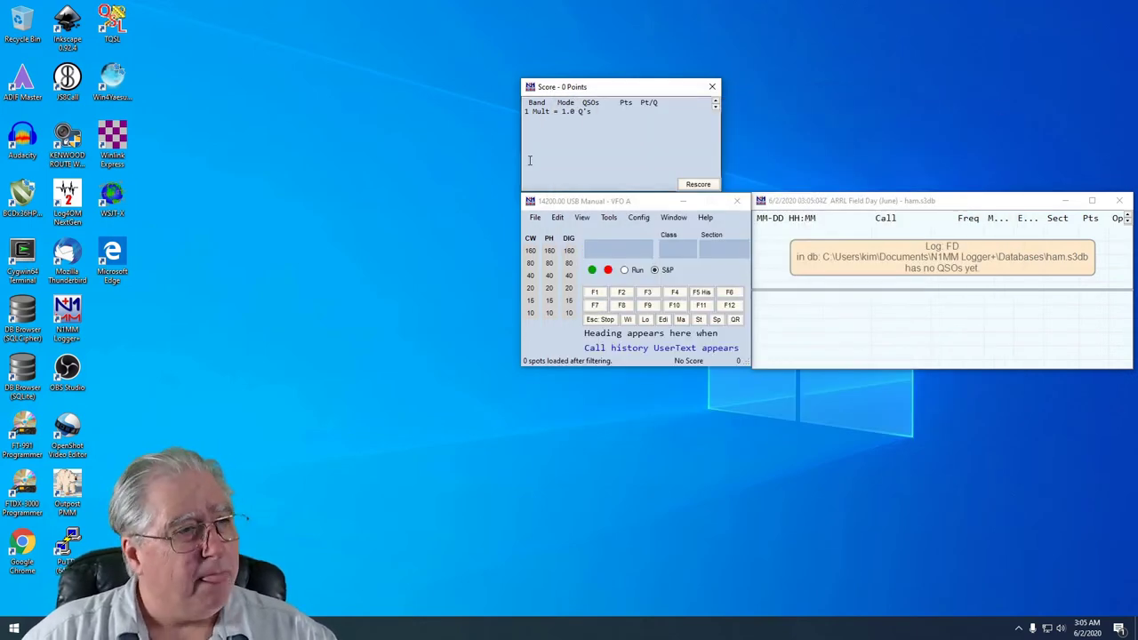
In N1MM Logger+'s hardware configuration, assign port COM5 to the FTDX-3000 radio in the first row.
click(639, 218)
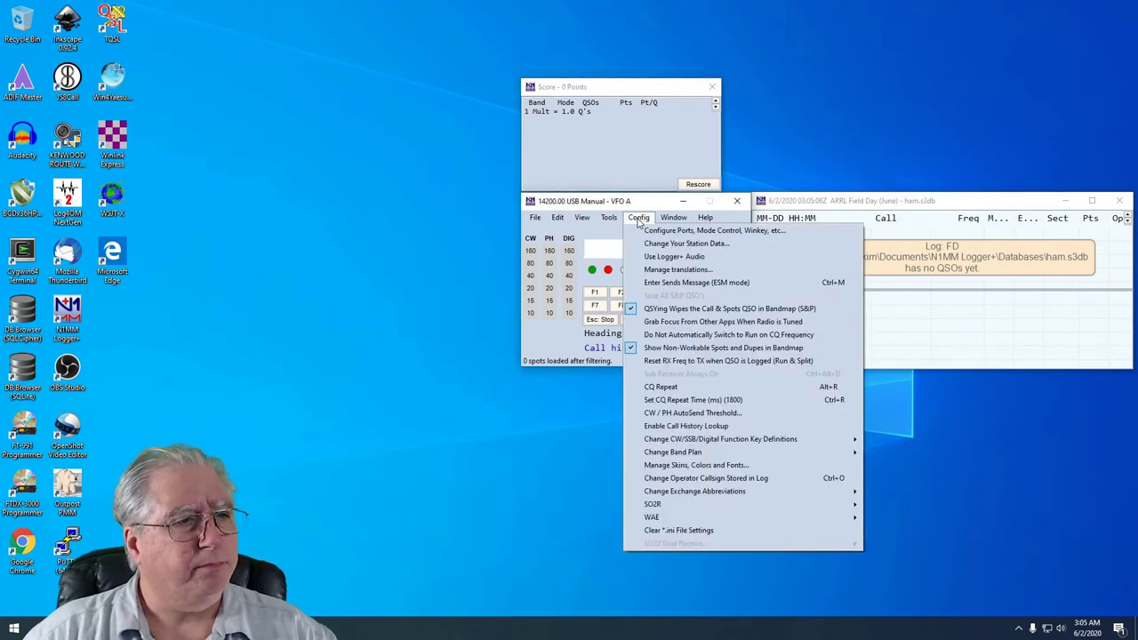
click(688, 231)
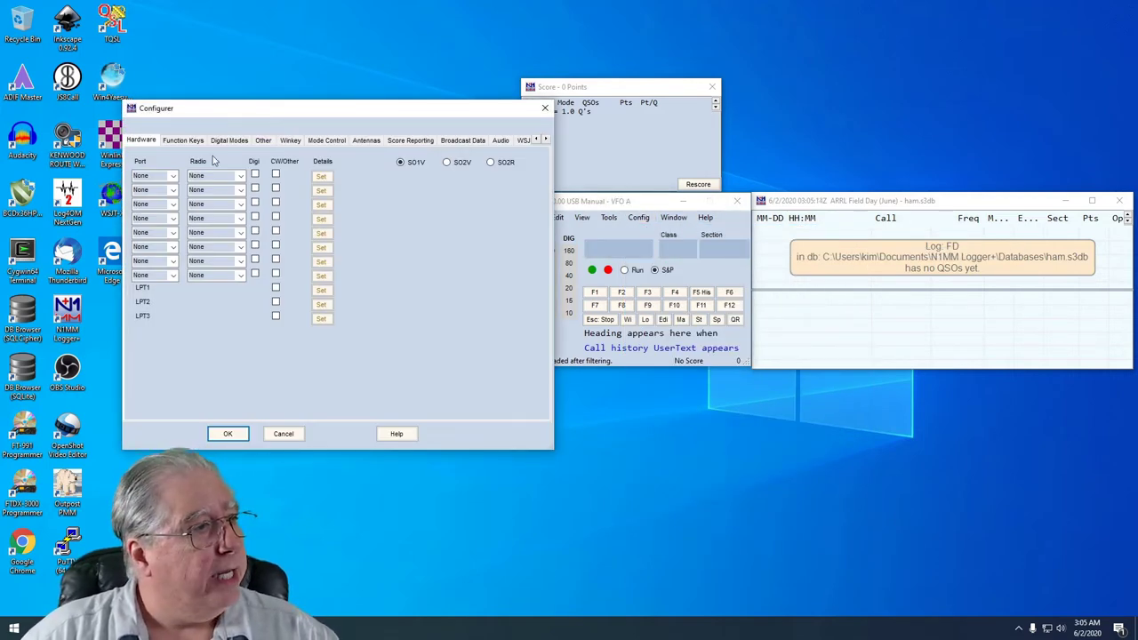
drag(256, 104, 571, 74)
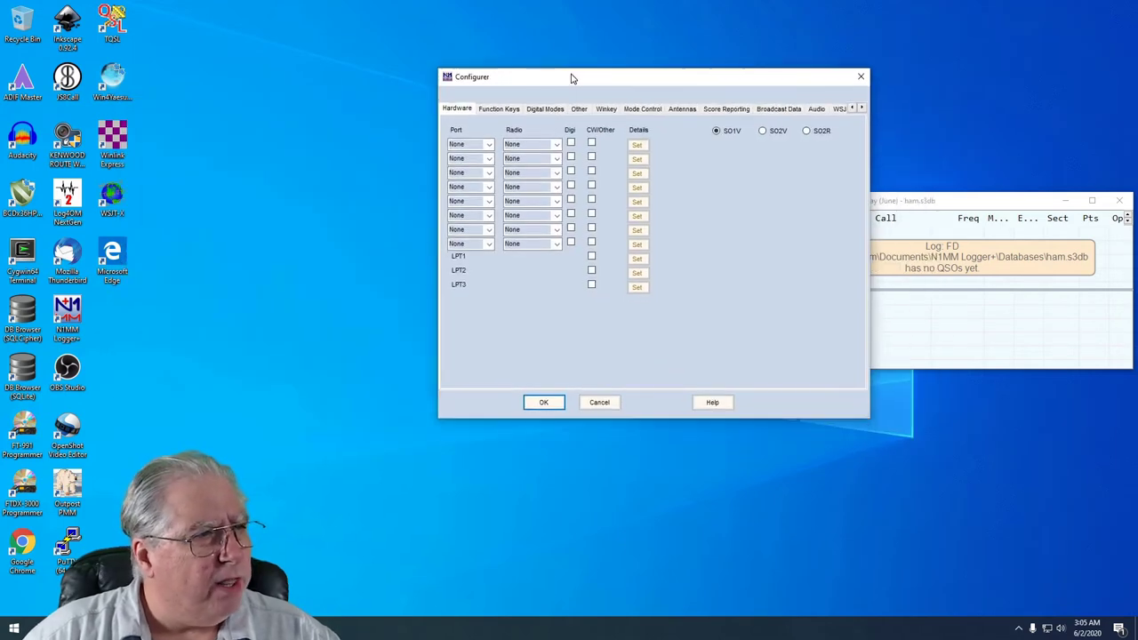
click(489, 146)
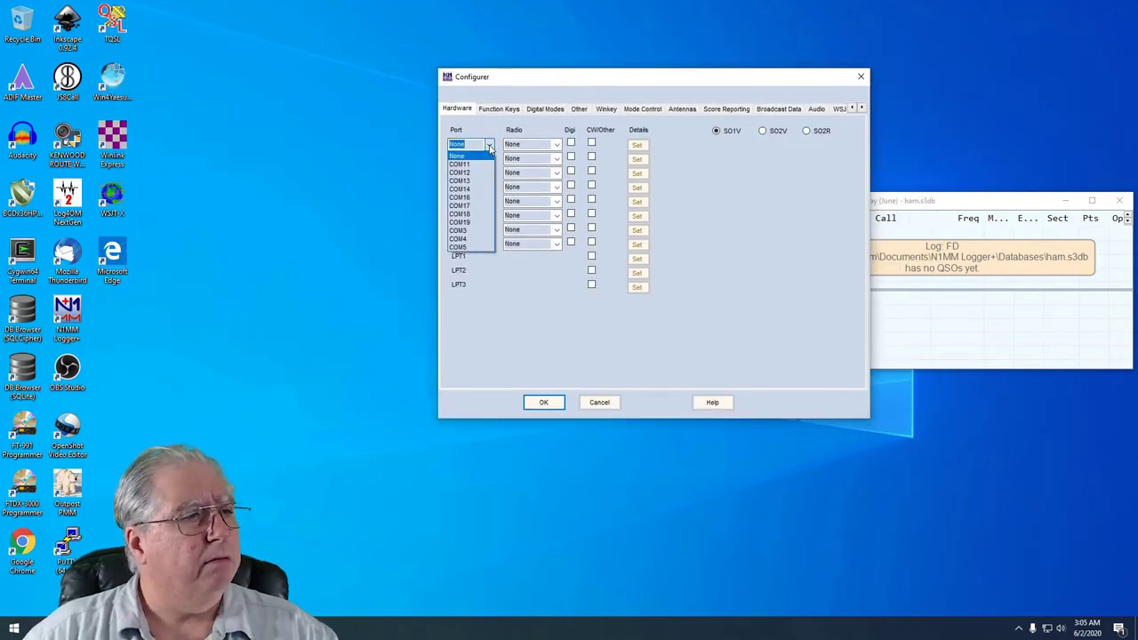
click(458, 247)
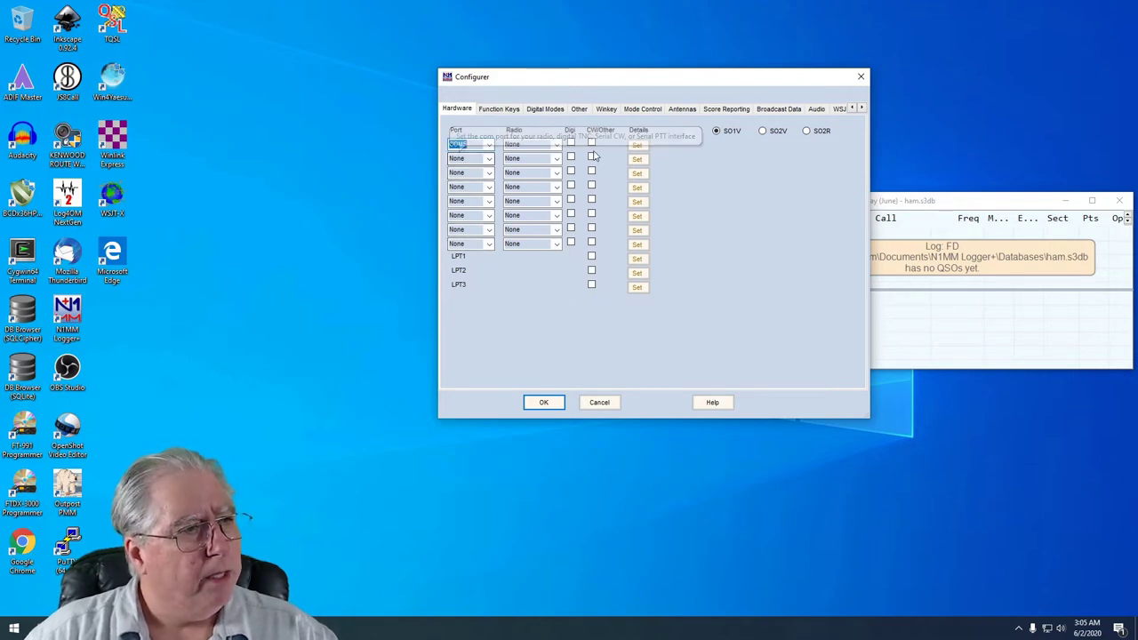
click(556, 144)
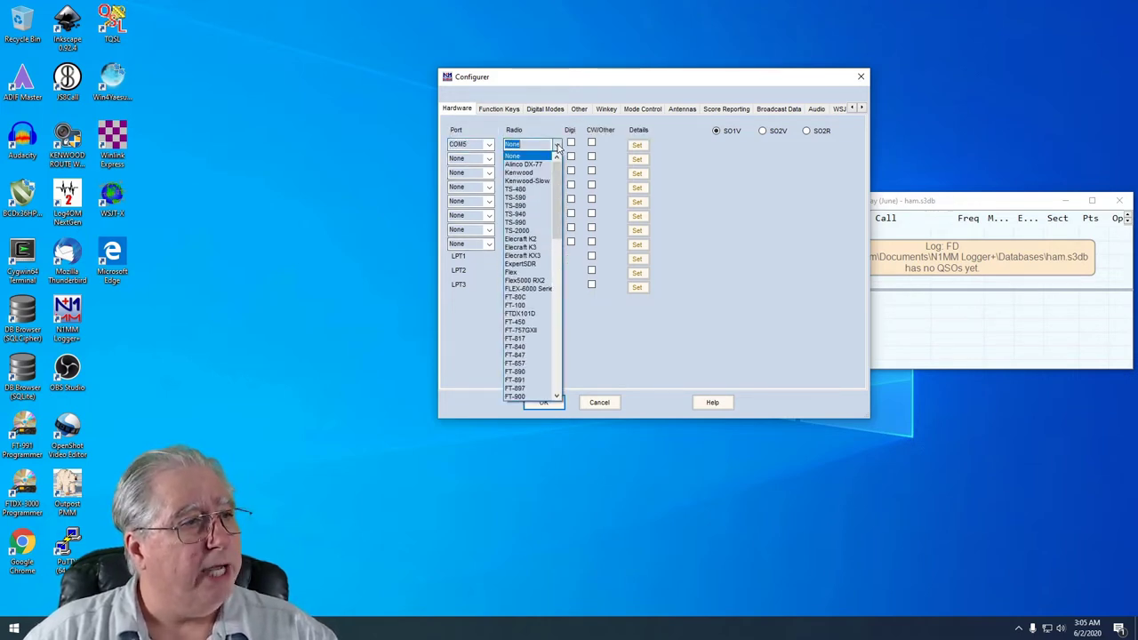
scroll(526, 300, down, 7)
scroll(524, 300, down, 2)
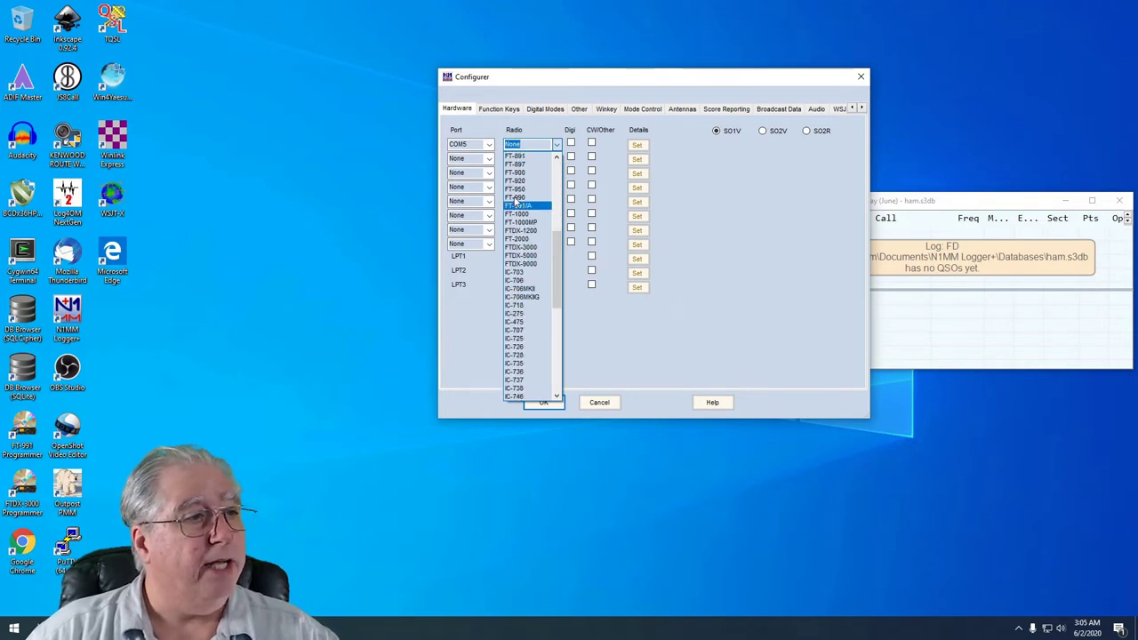
click(520, 248)
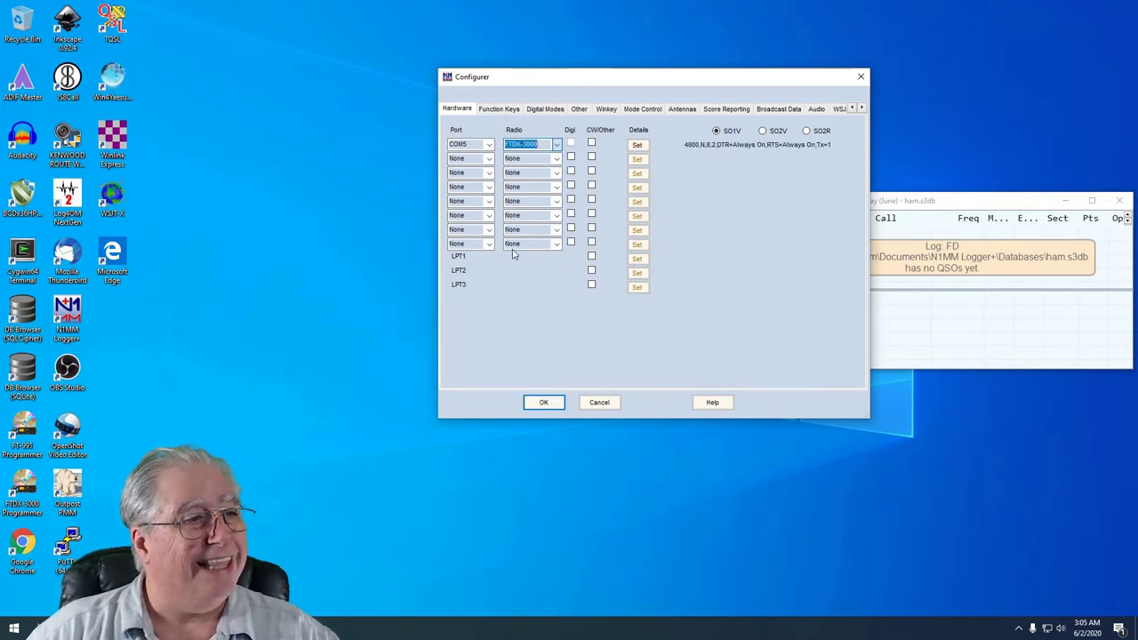
Set the COM5 radio port to 38400 speed and 1 stop bit, and save the hardware configuration.
click(637, 146)
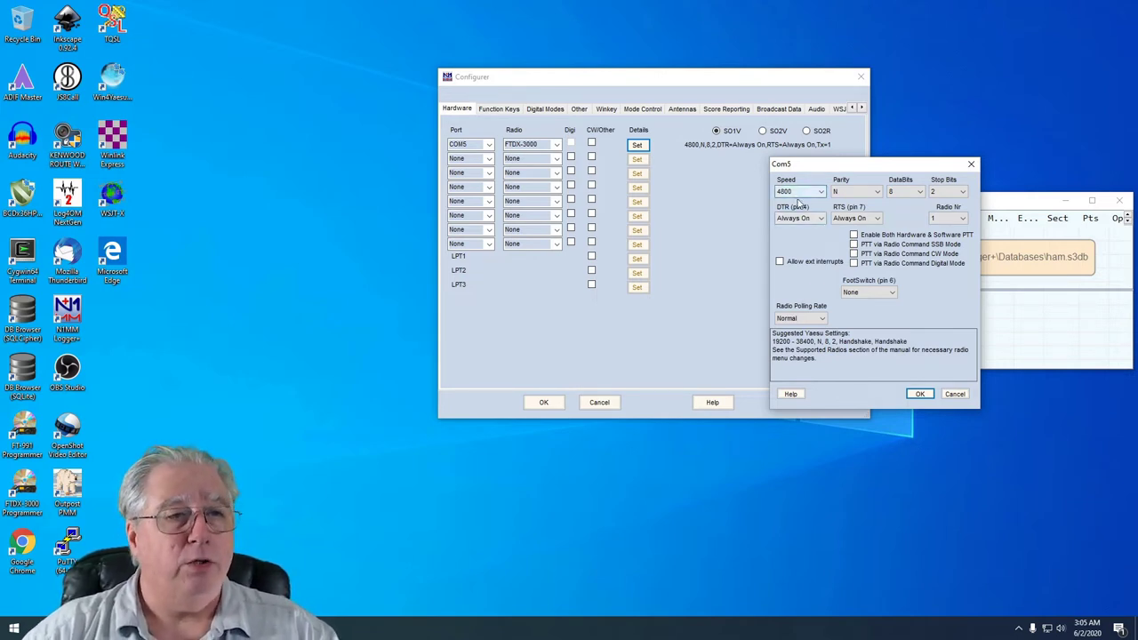
click(962, 192)
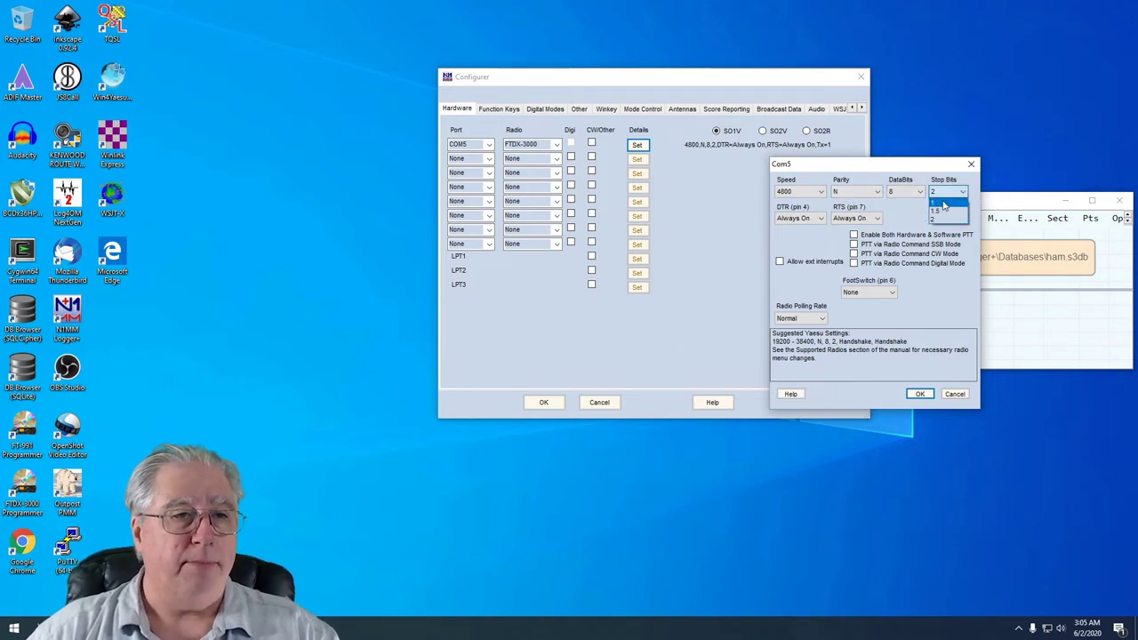
click(944, 205)
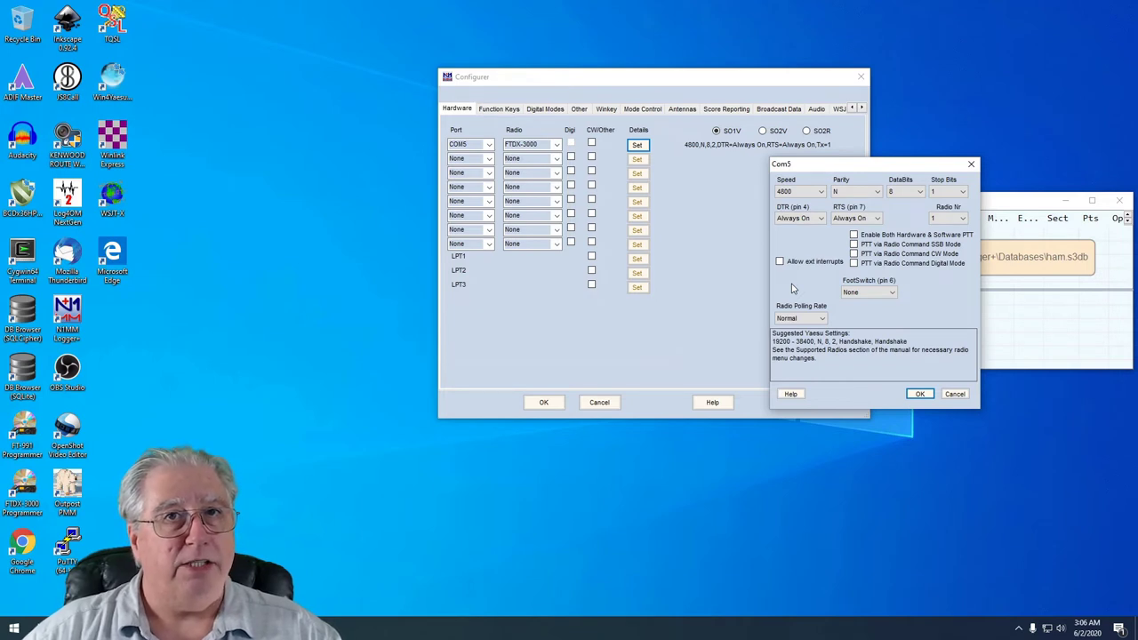
click(821, 192)
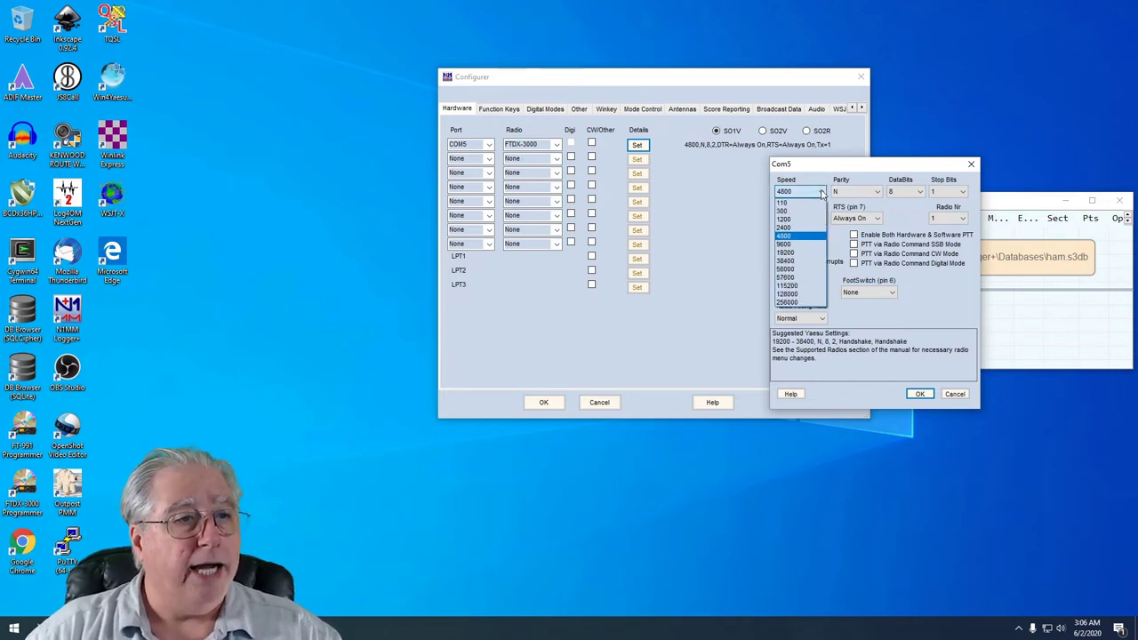
click(788, 261)
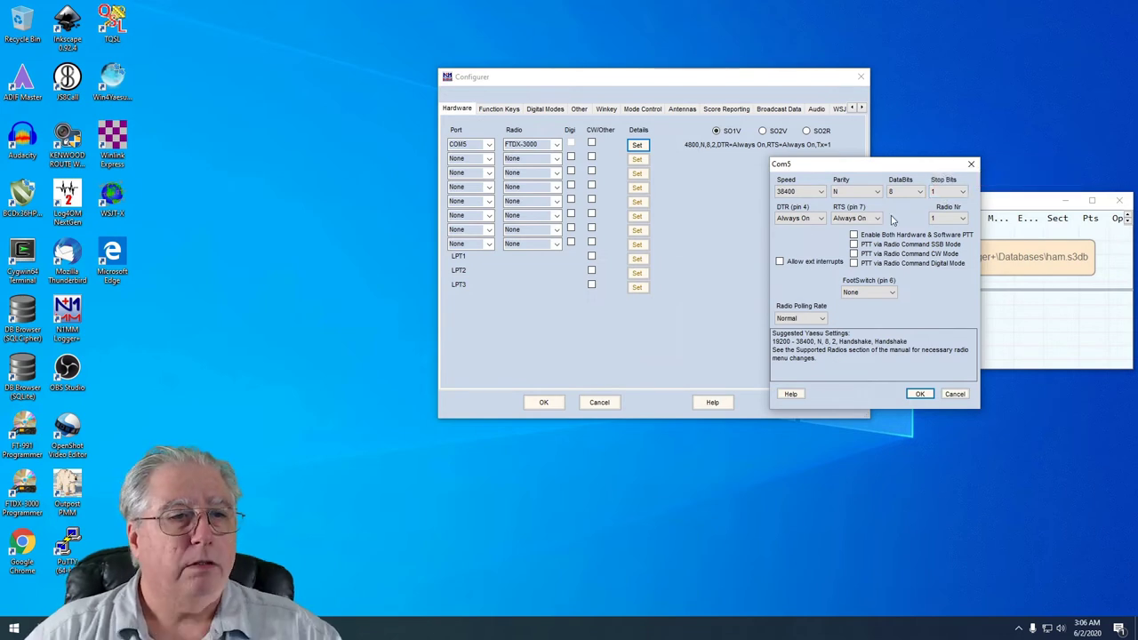
click(920, 395)
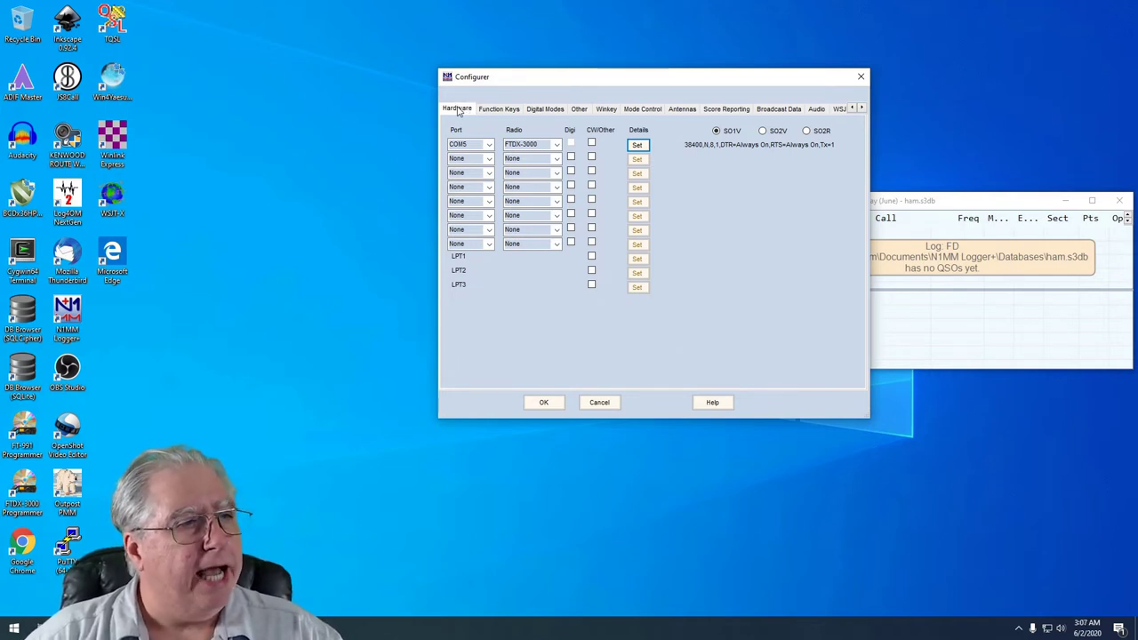
click(542, 402)
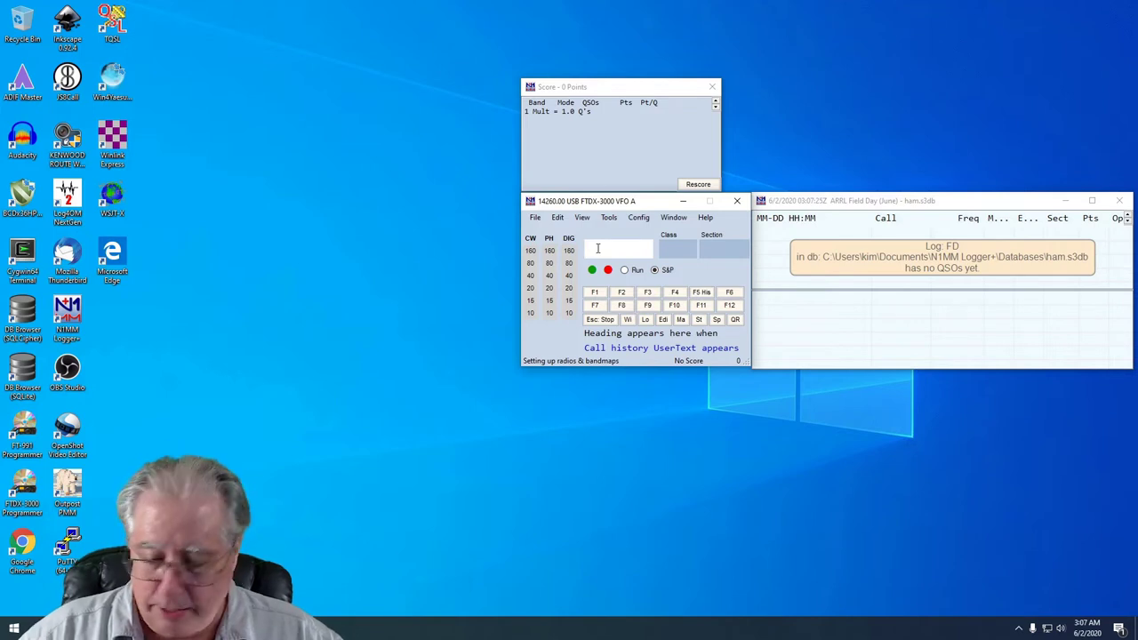
Tune the radio to 14250 kHz from the entry window's call field.
text(14250)
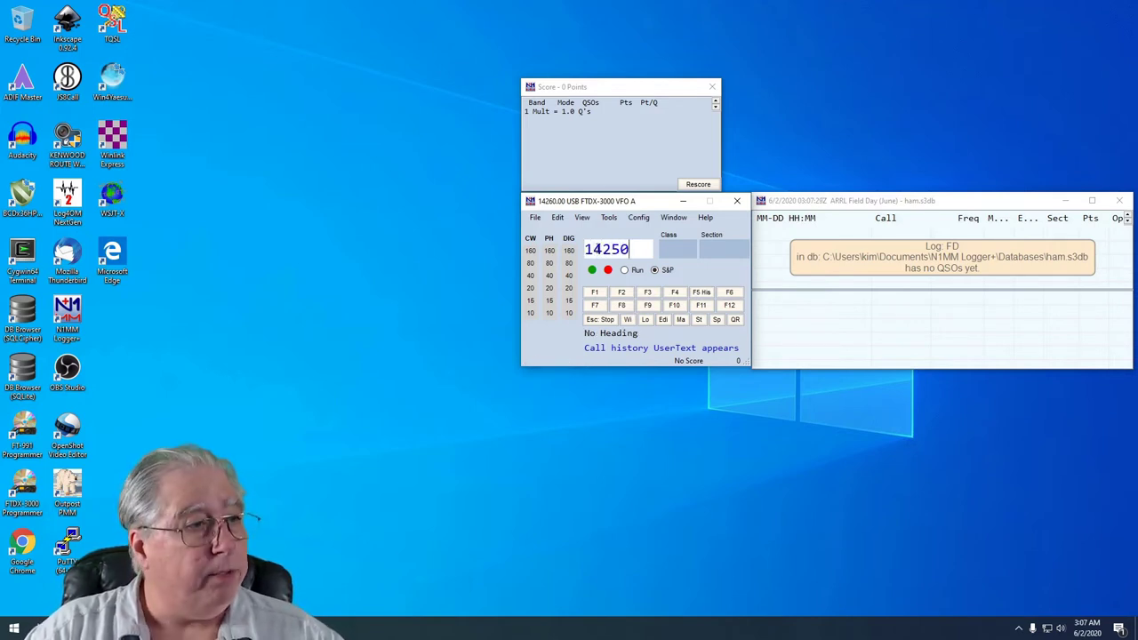
key(Return)
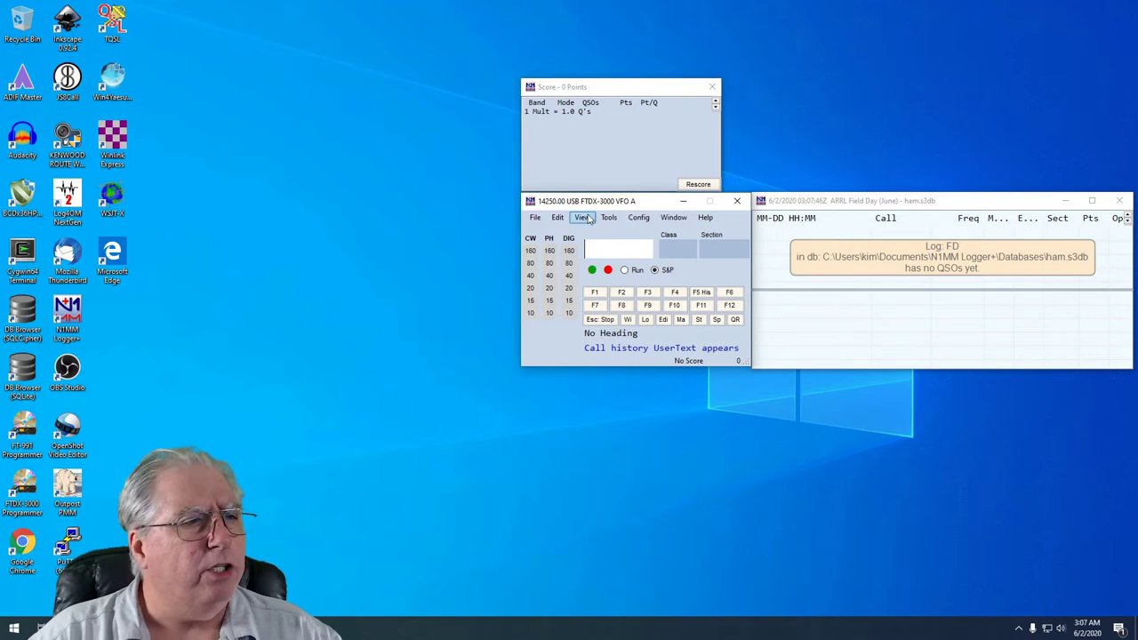
Enable the WSJT-X and JTDX UDP connection for Radio #1 in the WSJT/JTDX configuration.
click(637, 221)
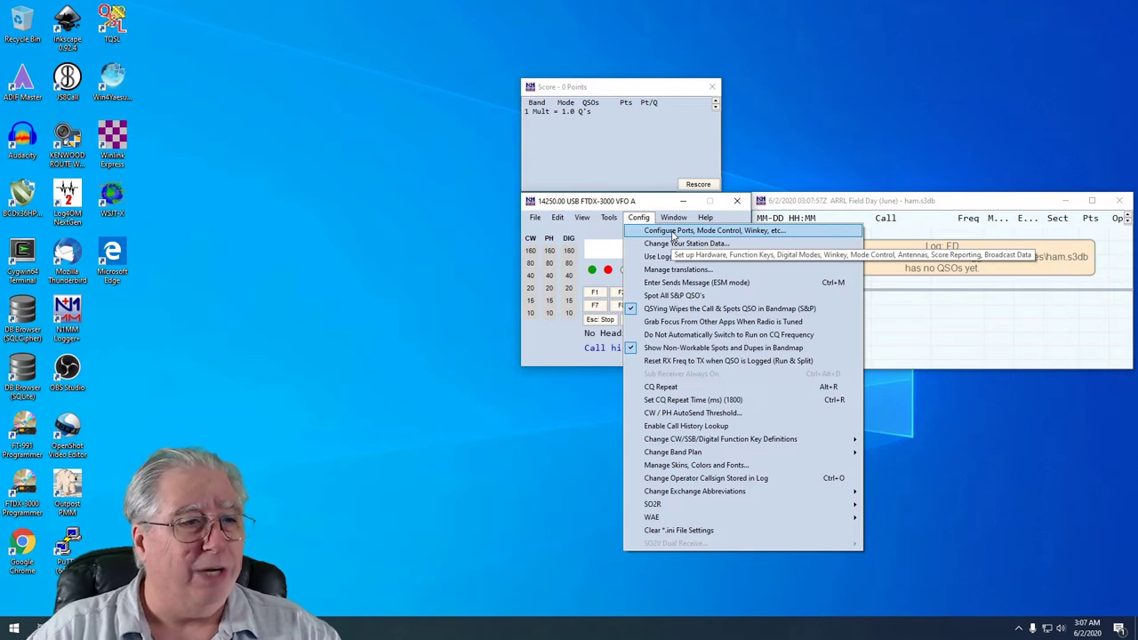
click(674, 233)
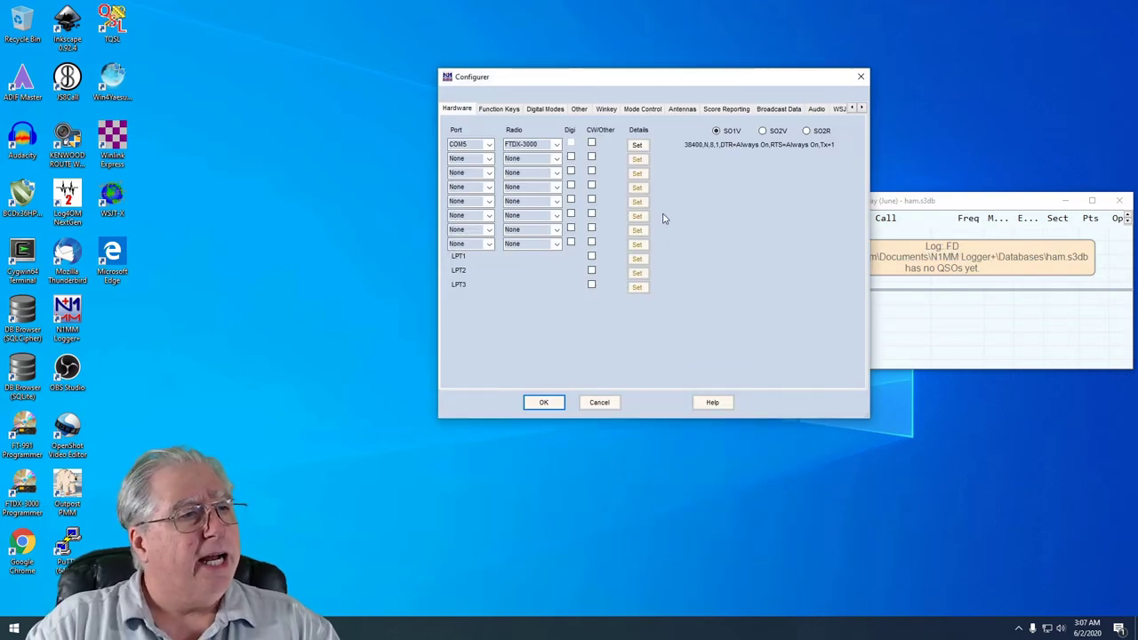
click(860, 107)
click(860, 108)
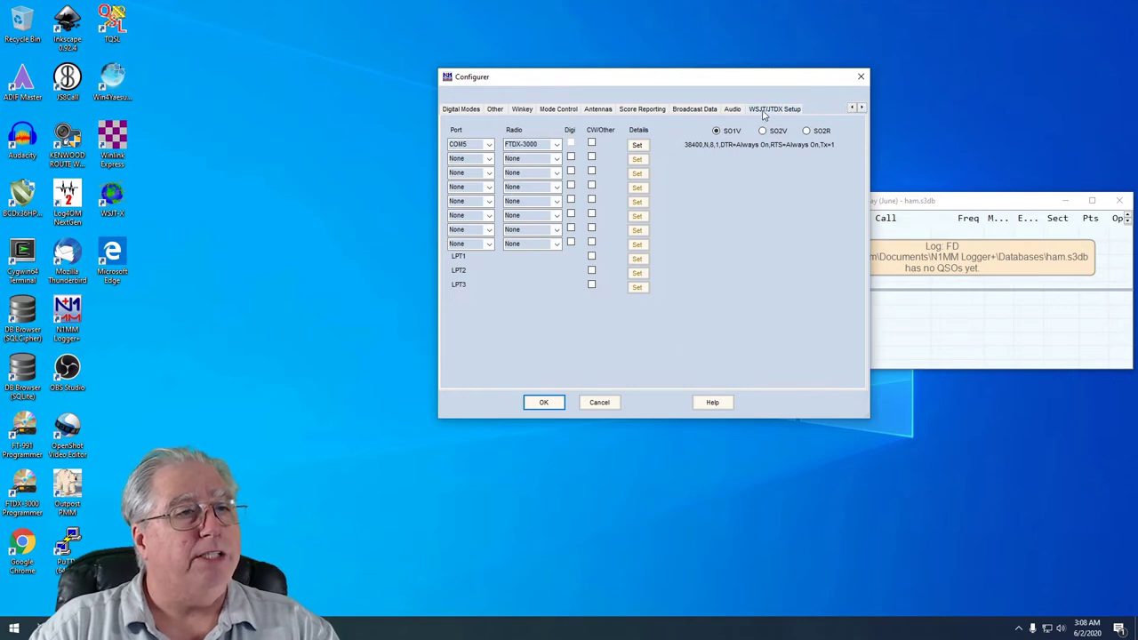
click(763, 110)
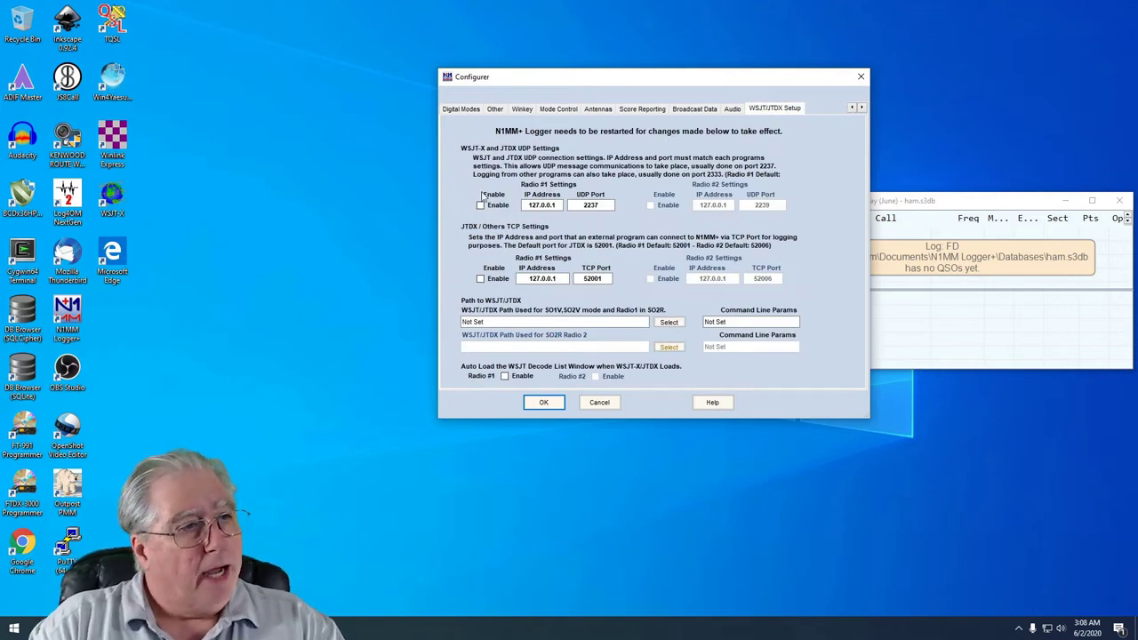
click(480, 208)
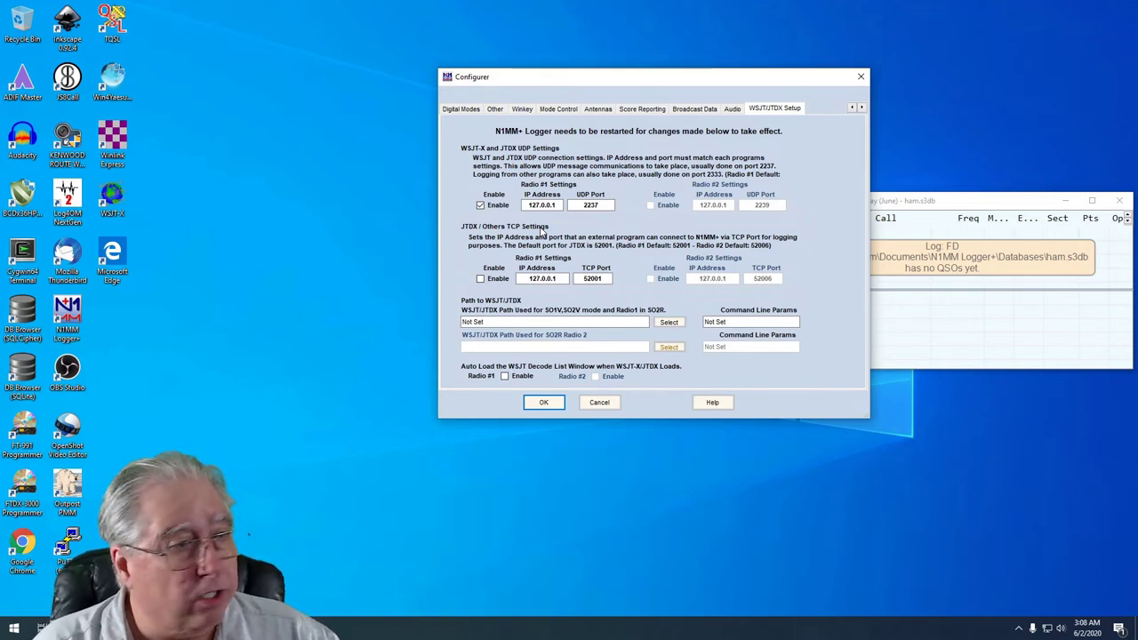
click(551, 205)
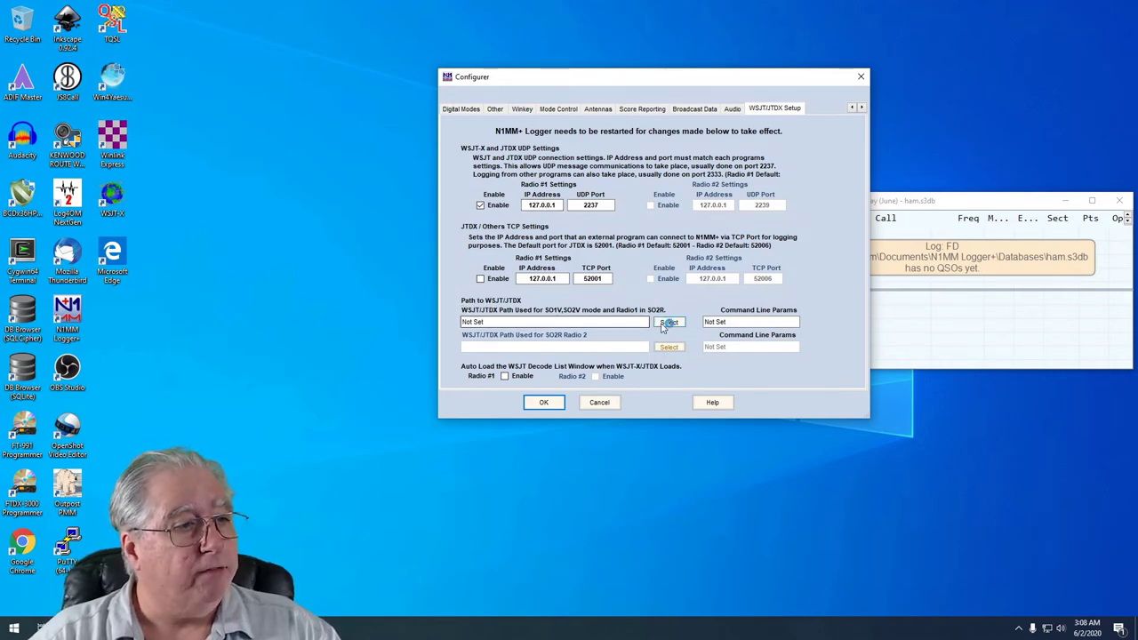
Set the WSJT/JTDX path for Radio 1 to C:\WSJT\wsjtx\bin\wsjtx.exe and save the configuration.
click(668, 323)
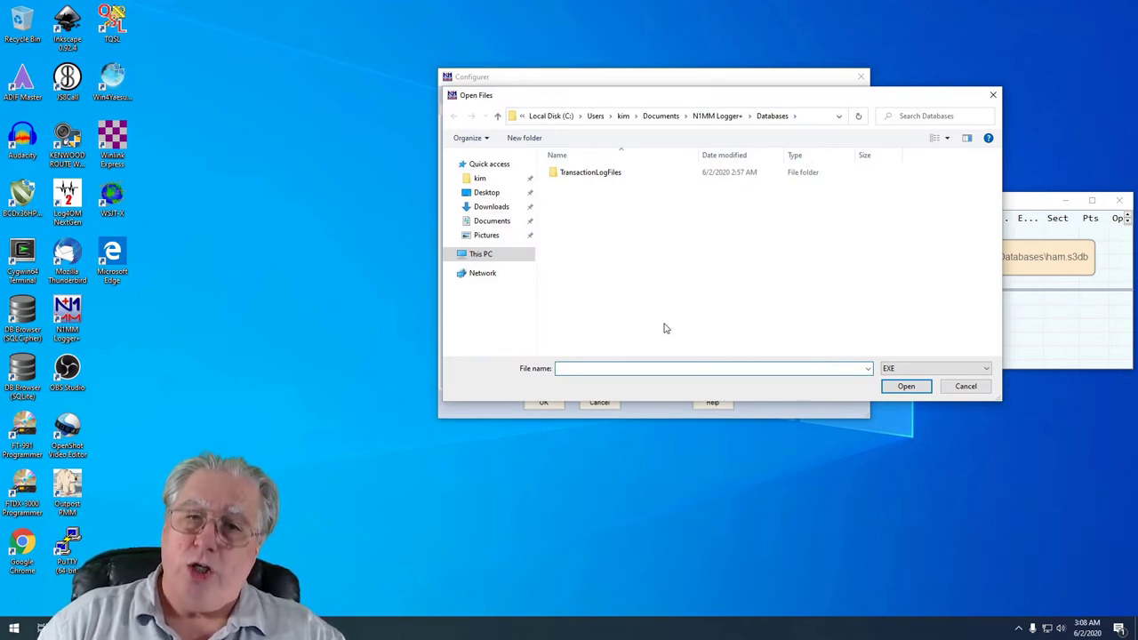
click(479, 256)
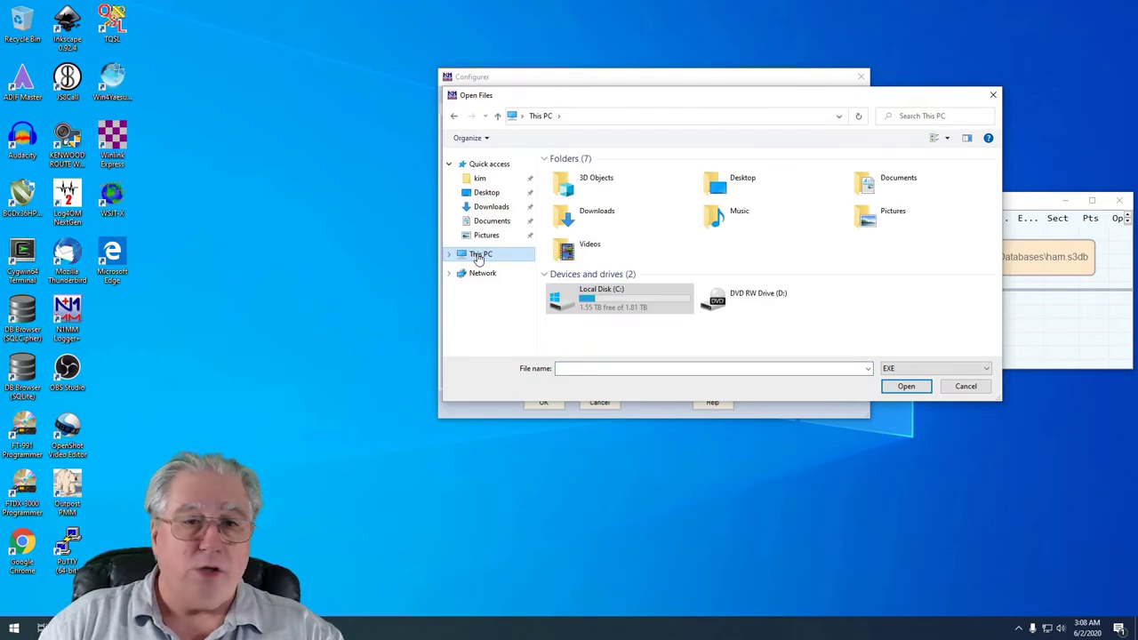
double_click(553, 307)
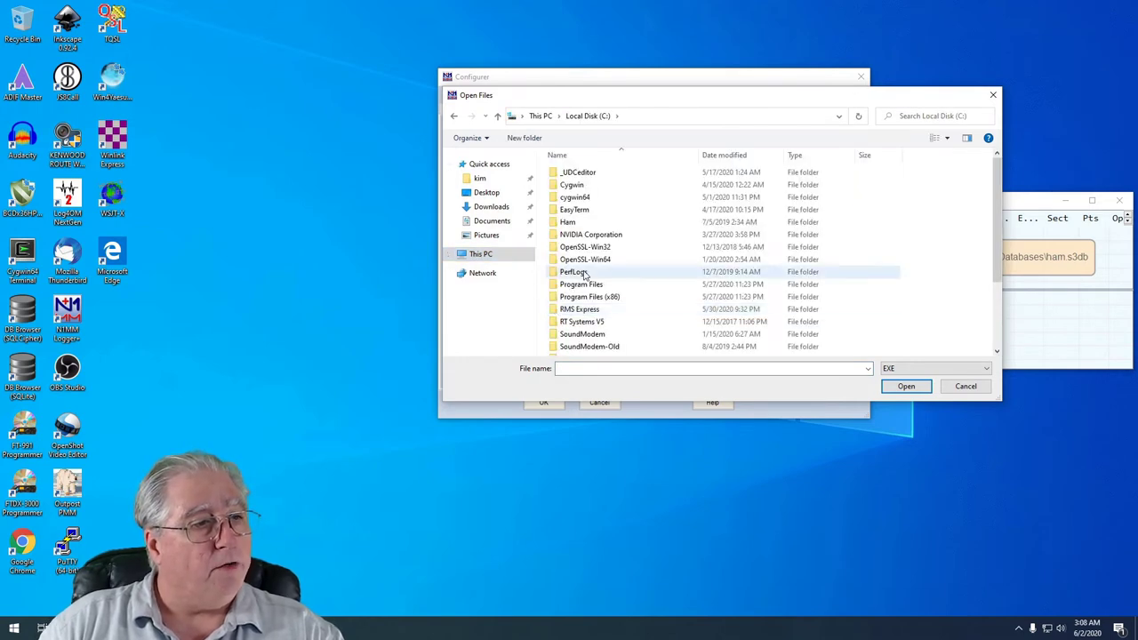
scroll(573, 303, down, 3)
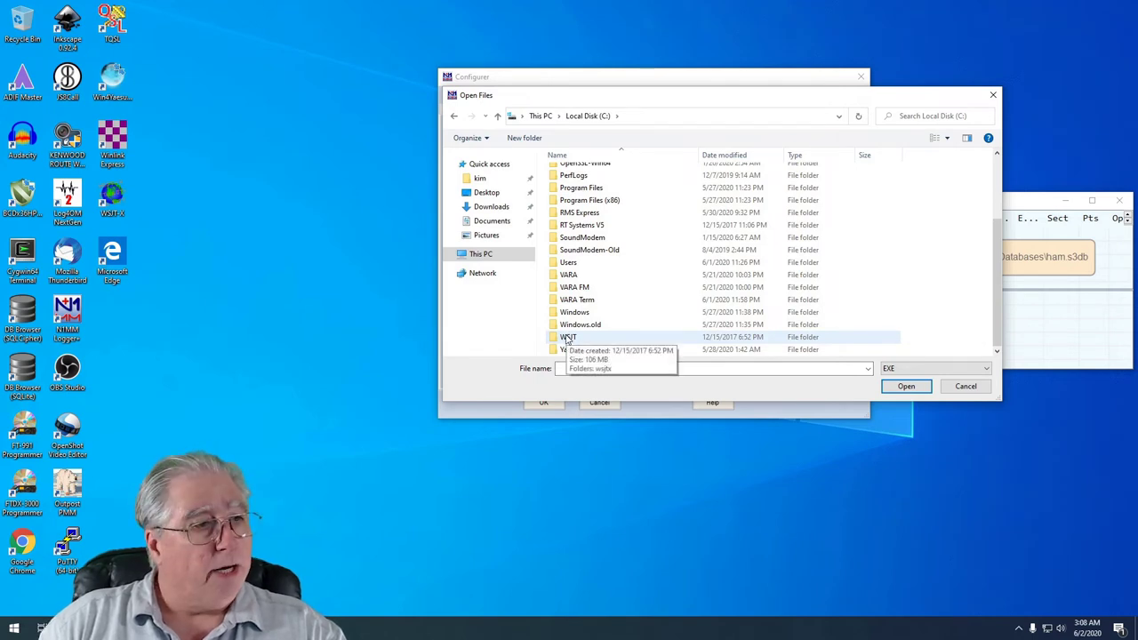
double_click(567, 339)
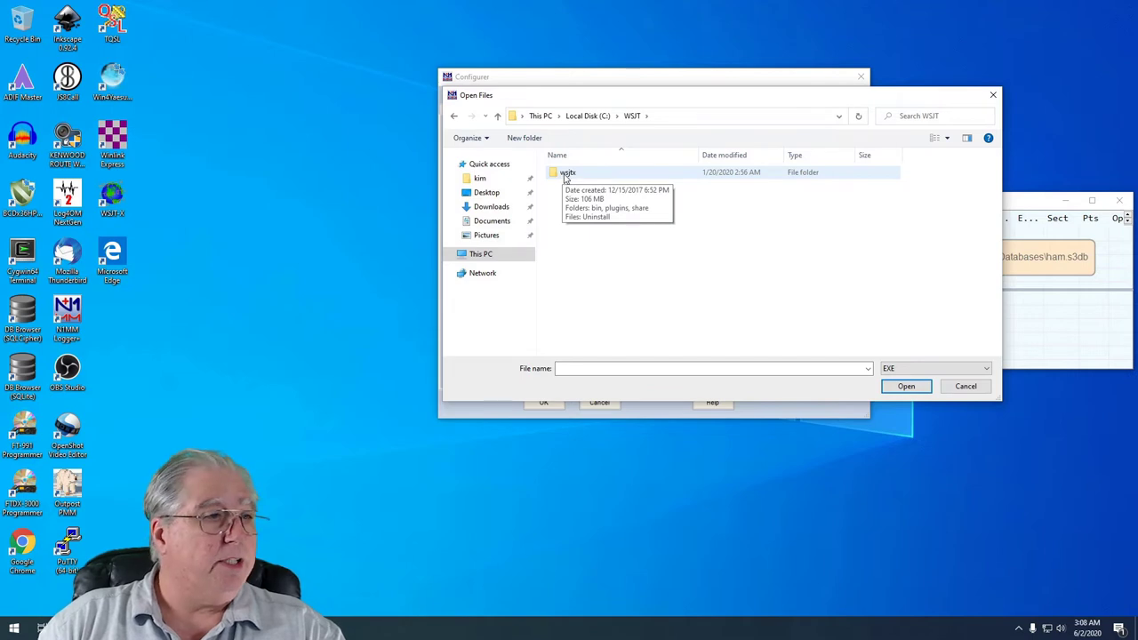
double_click(565, 175)
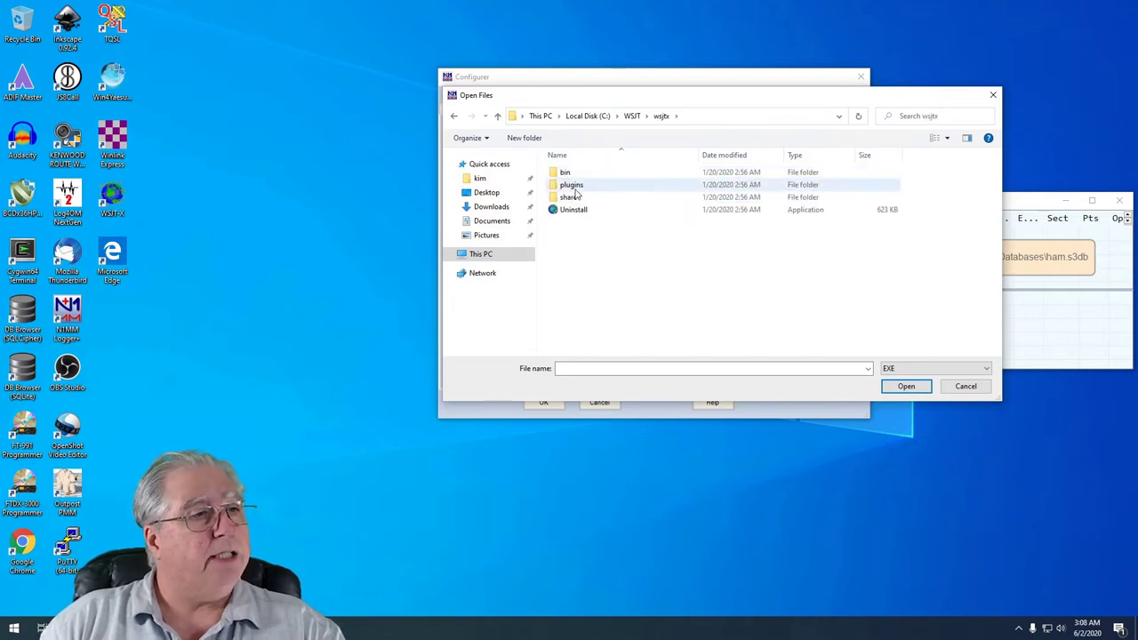
double_click(563, 173)
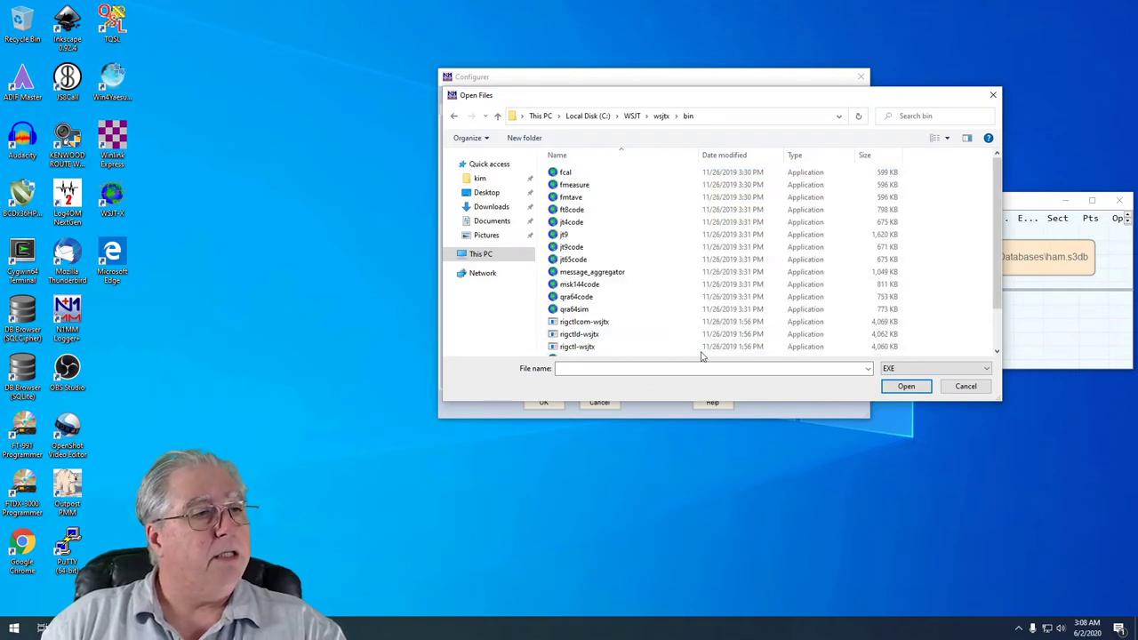
scroll(604, 287, down, 1)
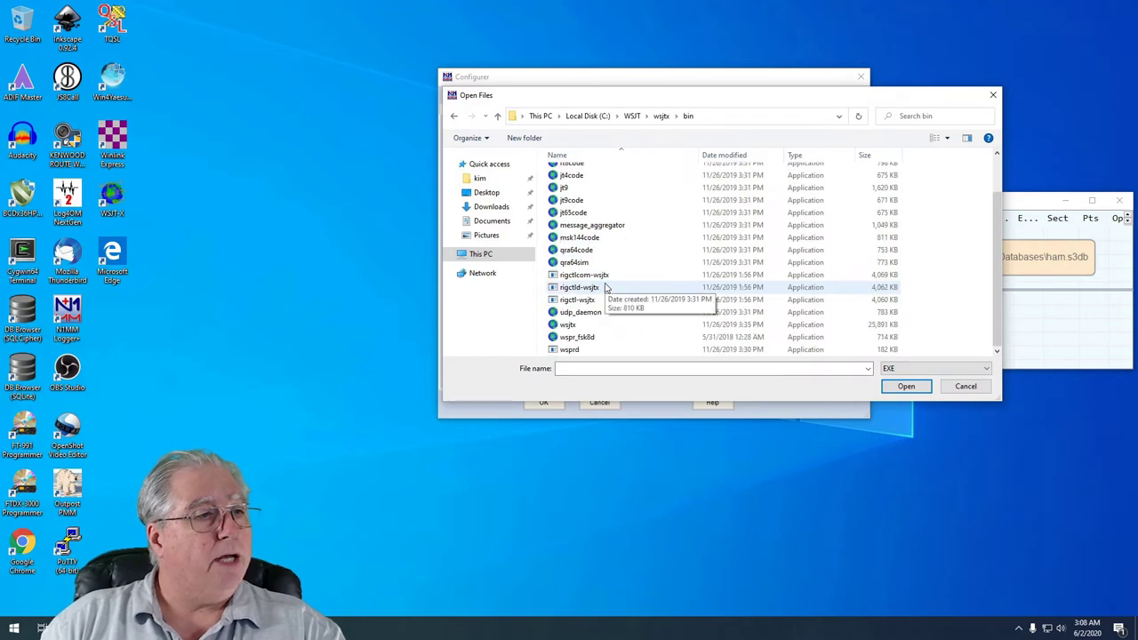
click(560, 330)
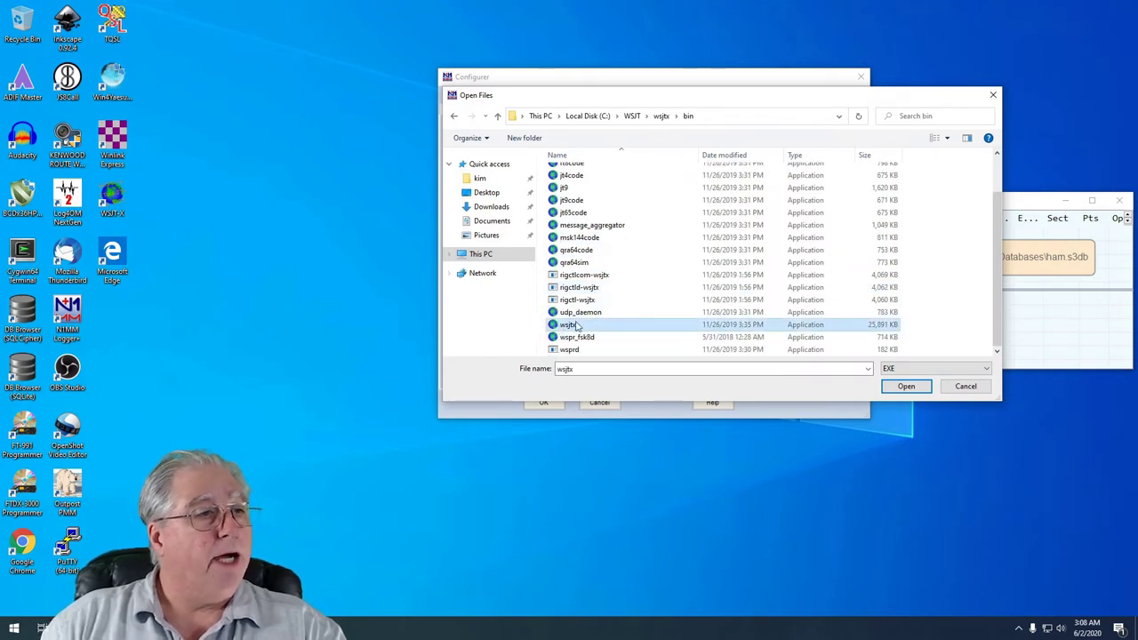
click(894, 387)
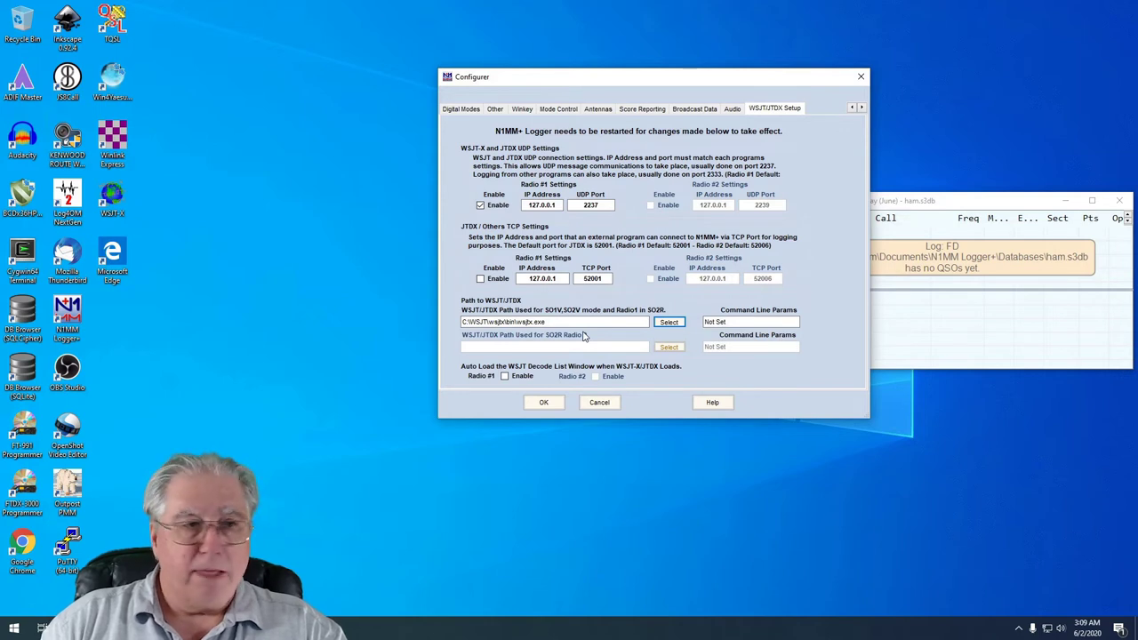
mouse_move(740, 322)
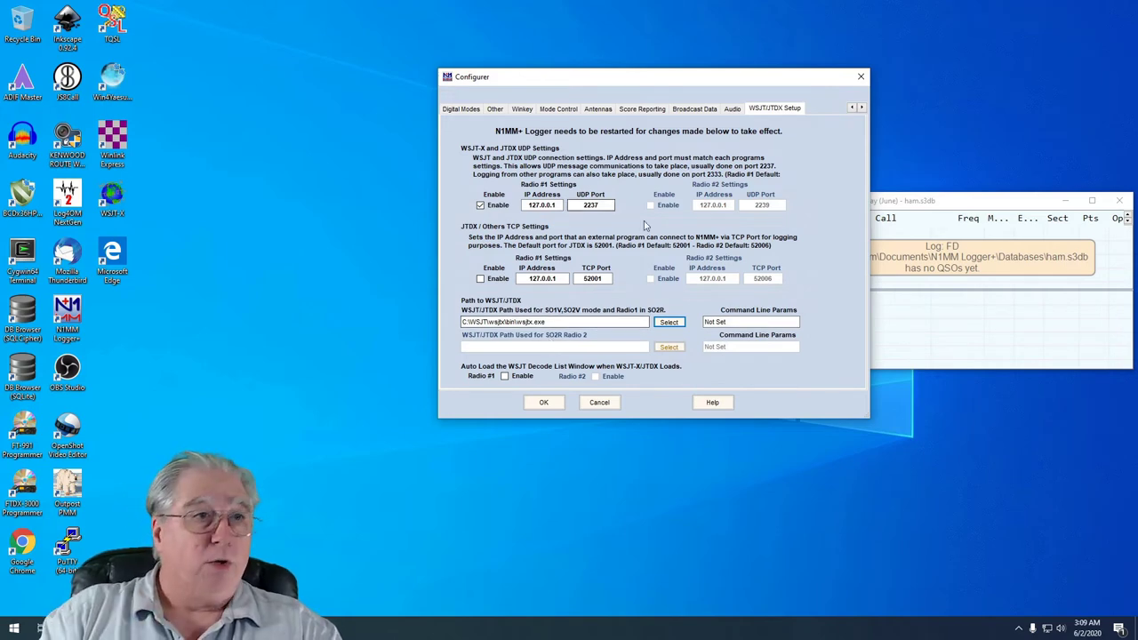
click(545, 402)
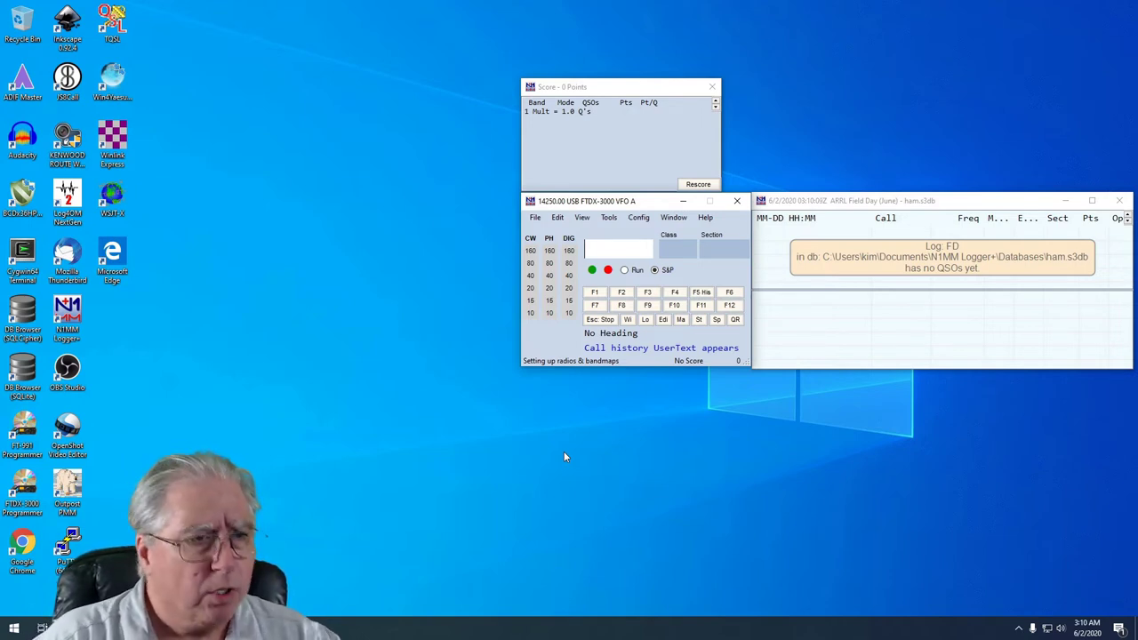
Load WSJT-X from the N1MM entry window and dismiss its splash screen so it does not show again.
click(665, 220)
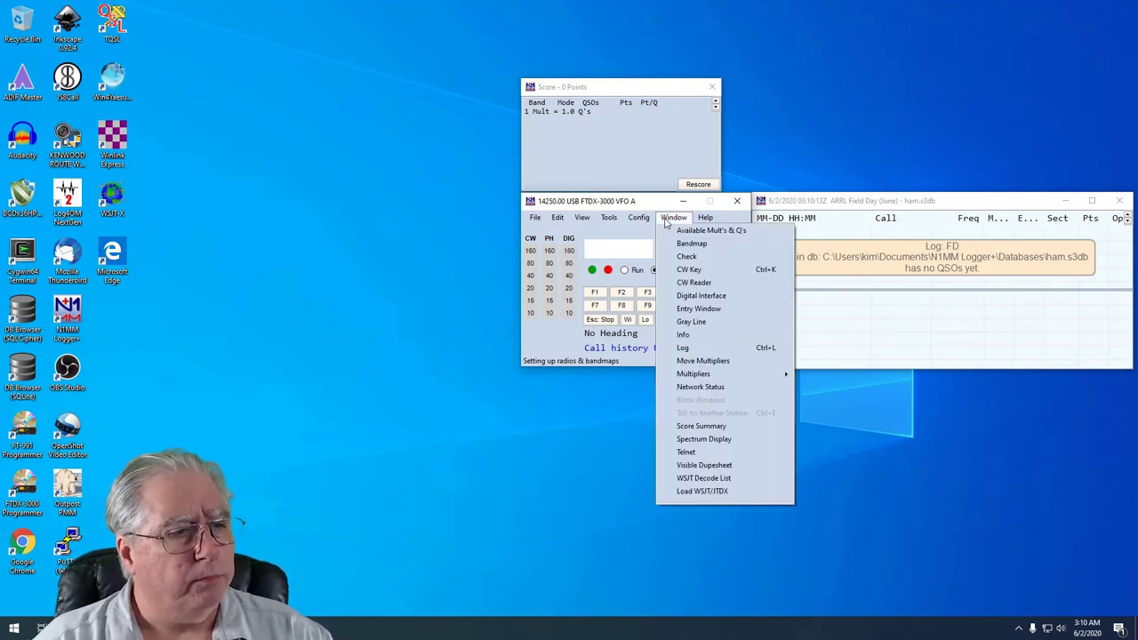
click(676, 492)
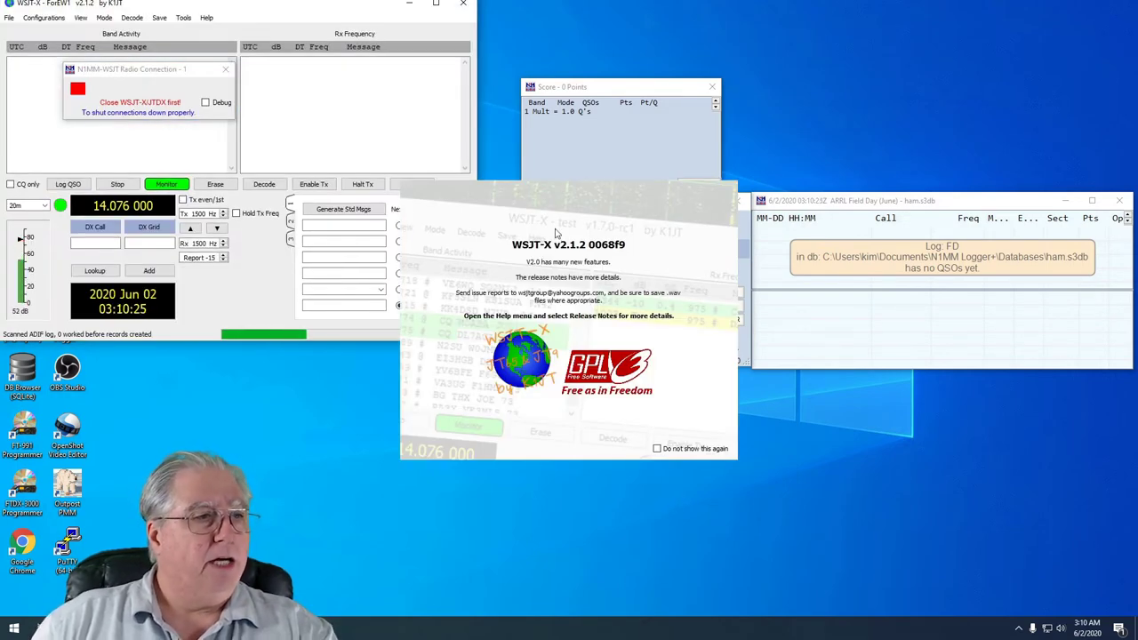
click(657, 448)
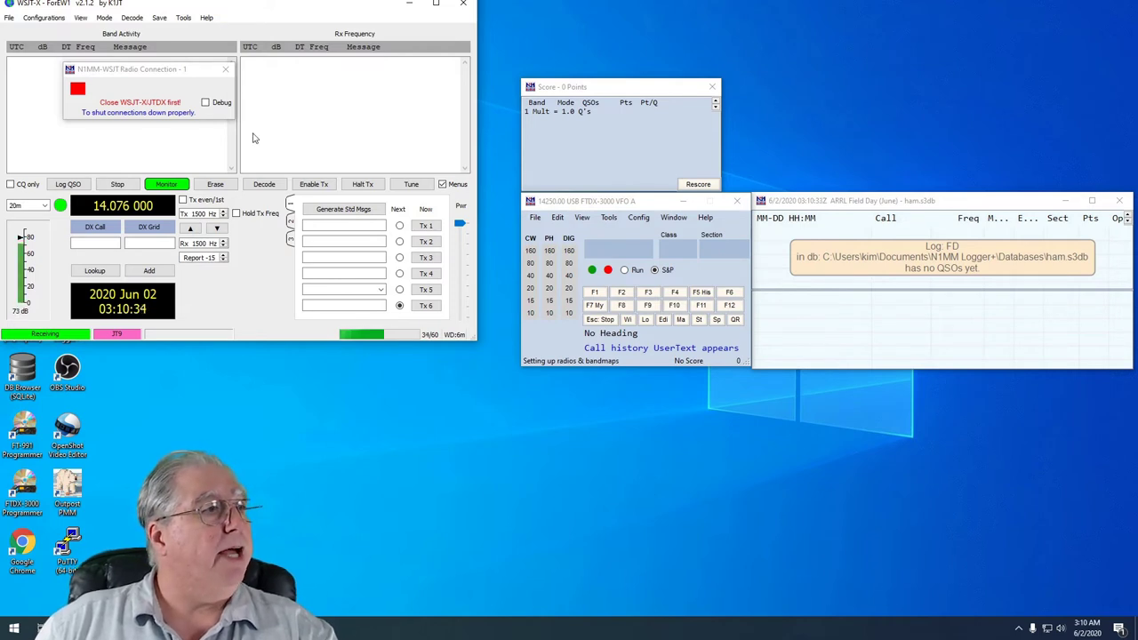
Arrange the windows: the N1MM-WSJT Radio Connection window in the desktop's lower corner and the Wide Graph above the main WSJT-X window.
drag(103, 73, 821, 117)
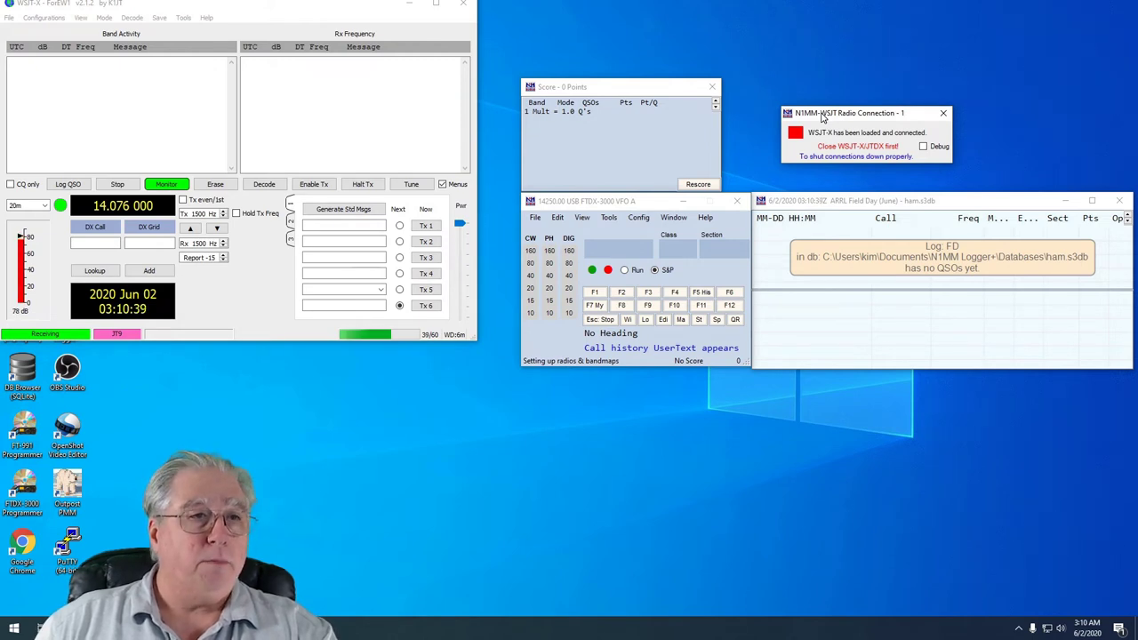
drag(822, 118, 1004, 566)
drag(203, 5, 207, 276)
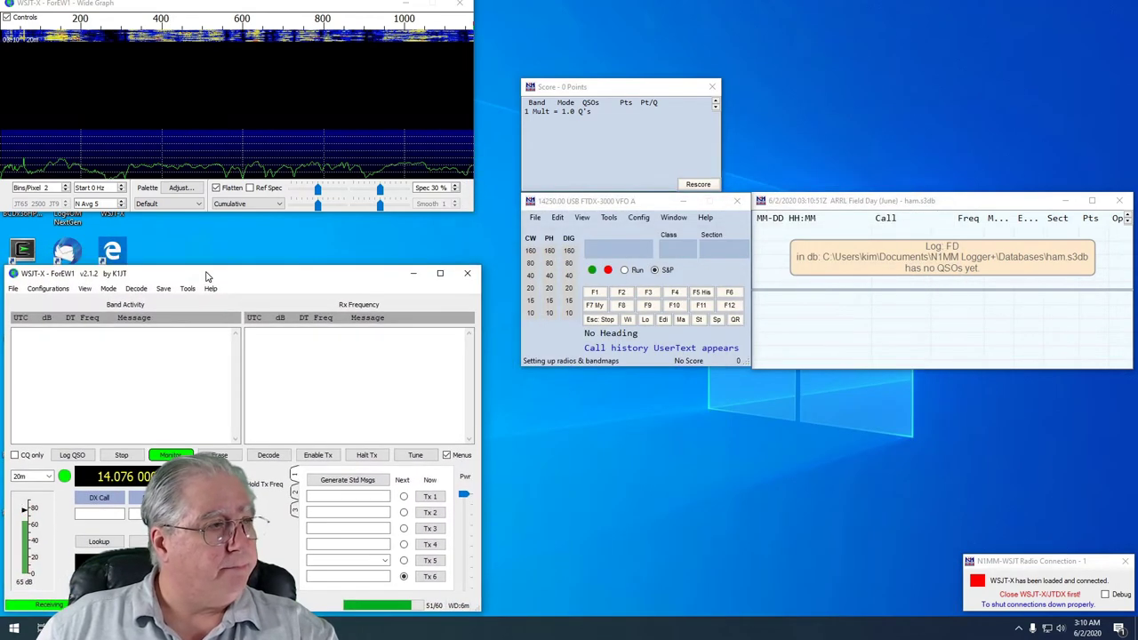
drag(199, 9, 201, 57)
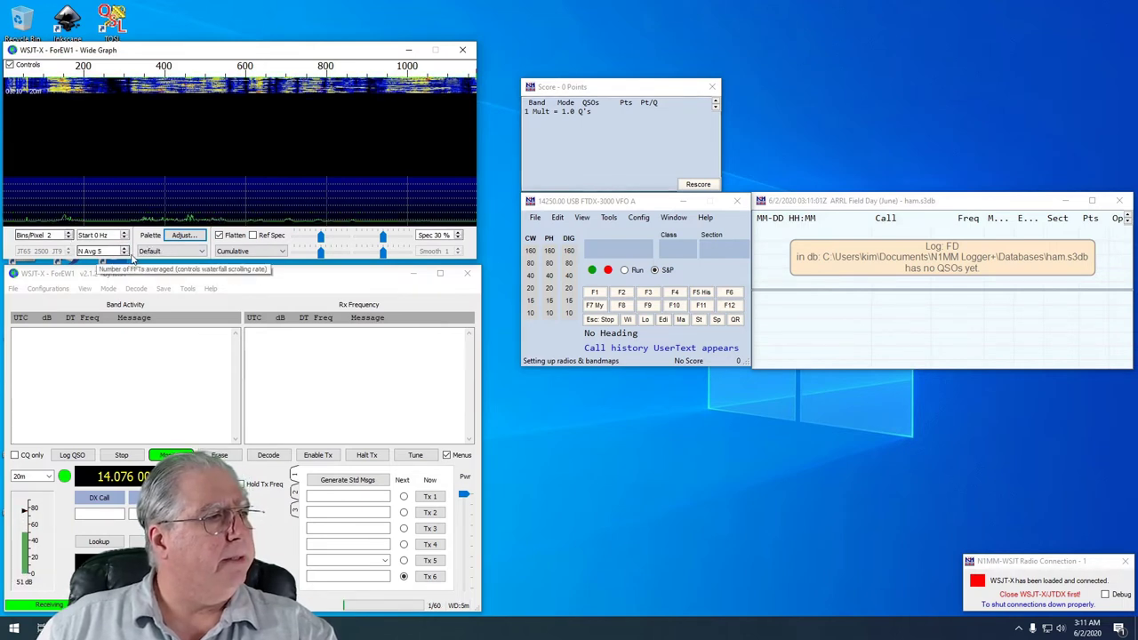
Set the Wide Graph to 5 bins per pixel and widen its window to cover just past 3000 Hz.
click(69, 238)
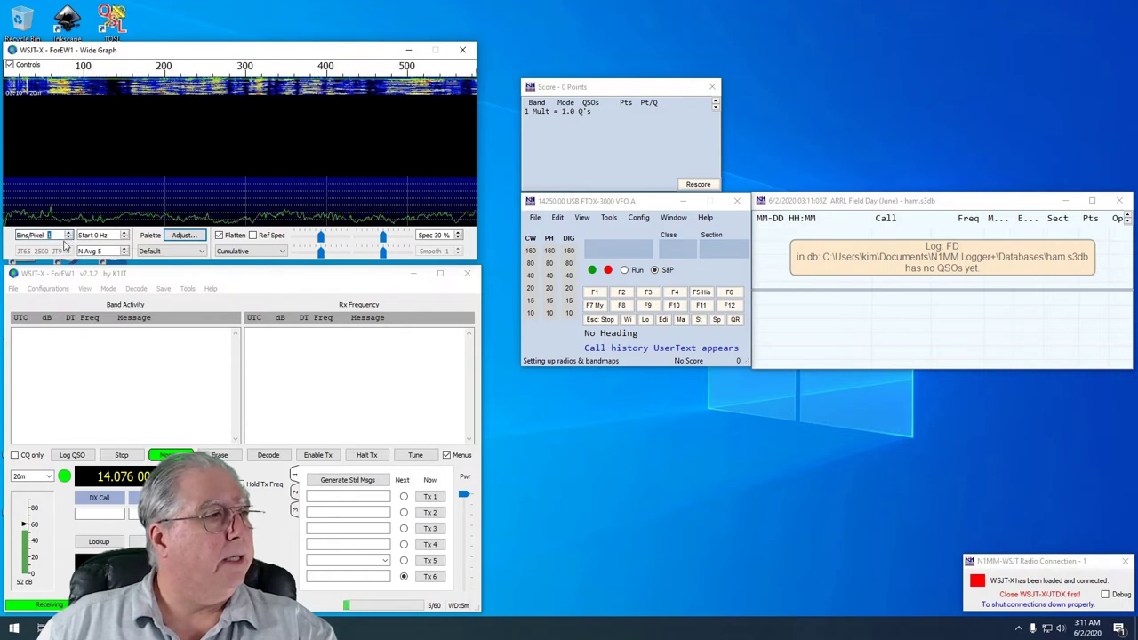
click(68, 233)
click(69, 233)
click(68, 233)
click(68, 234)
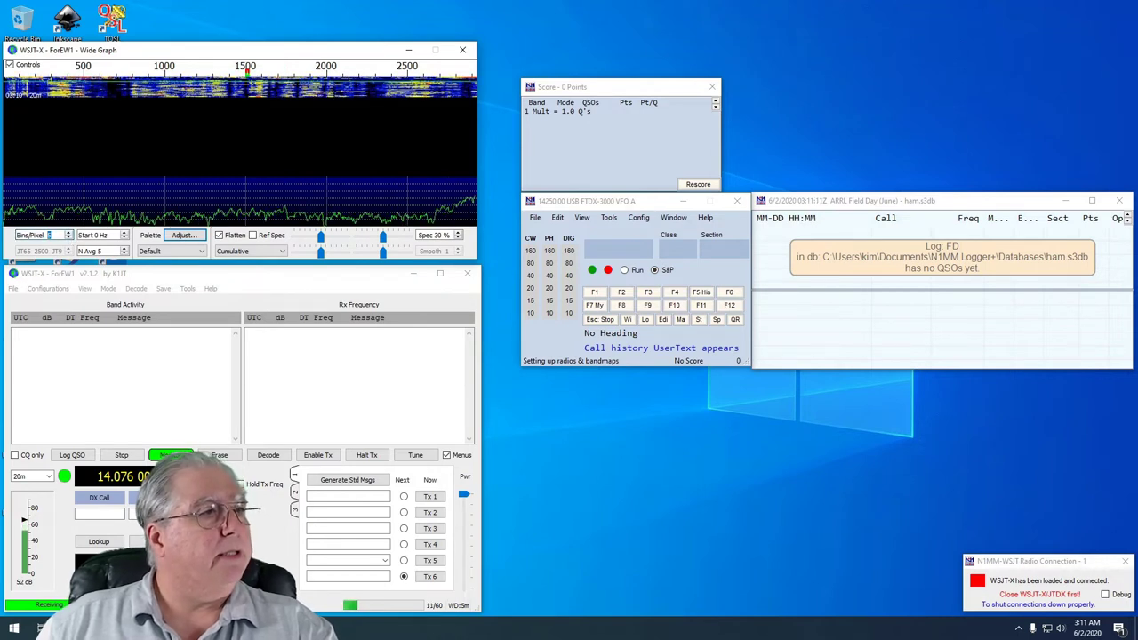
drag(478, 246, 519, 251)
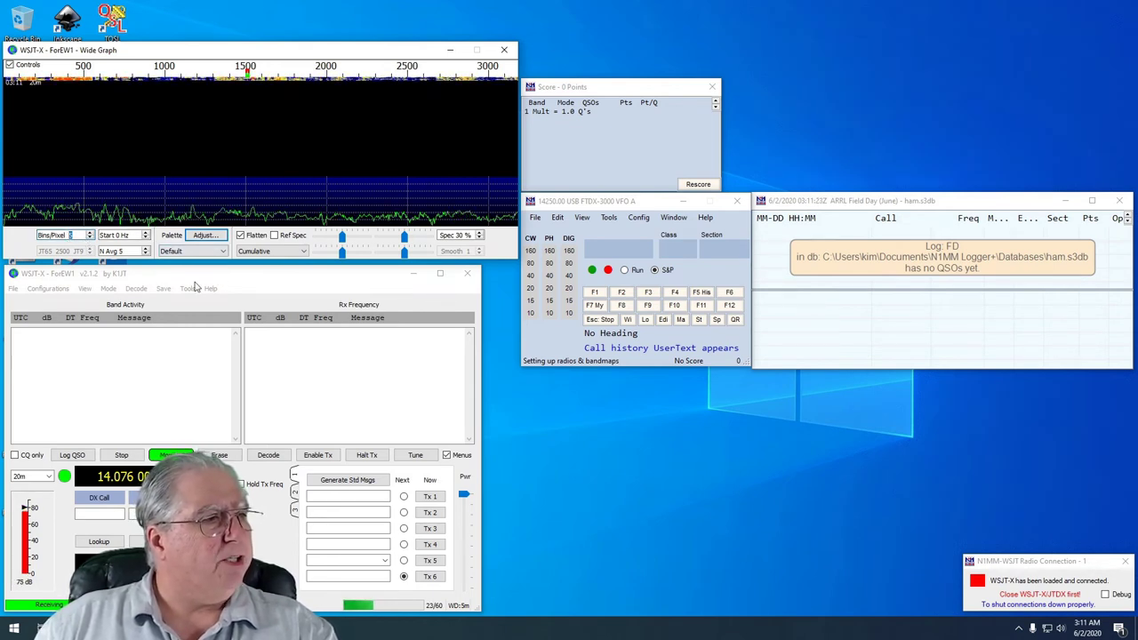
In the WSJT-X settings, enter the station's call sign and set My Grid to DM04.
click(12, 289)
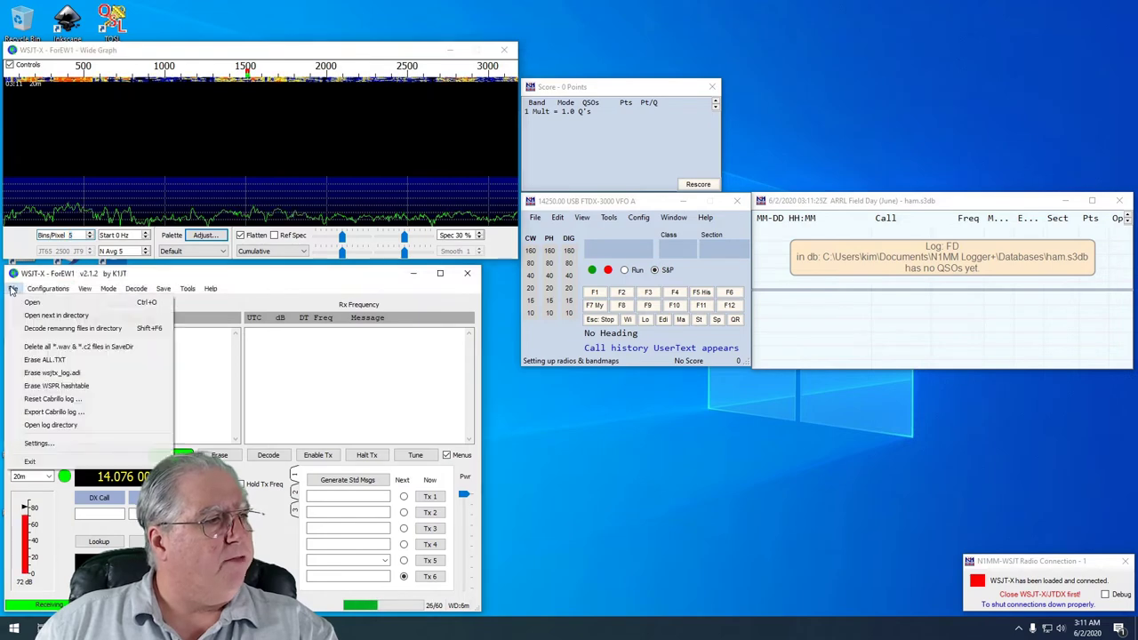
click(39, 442)
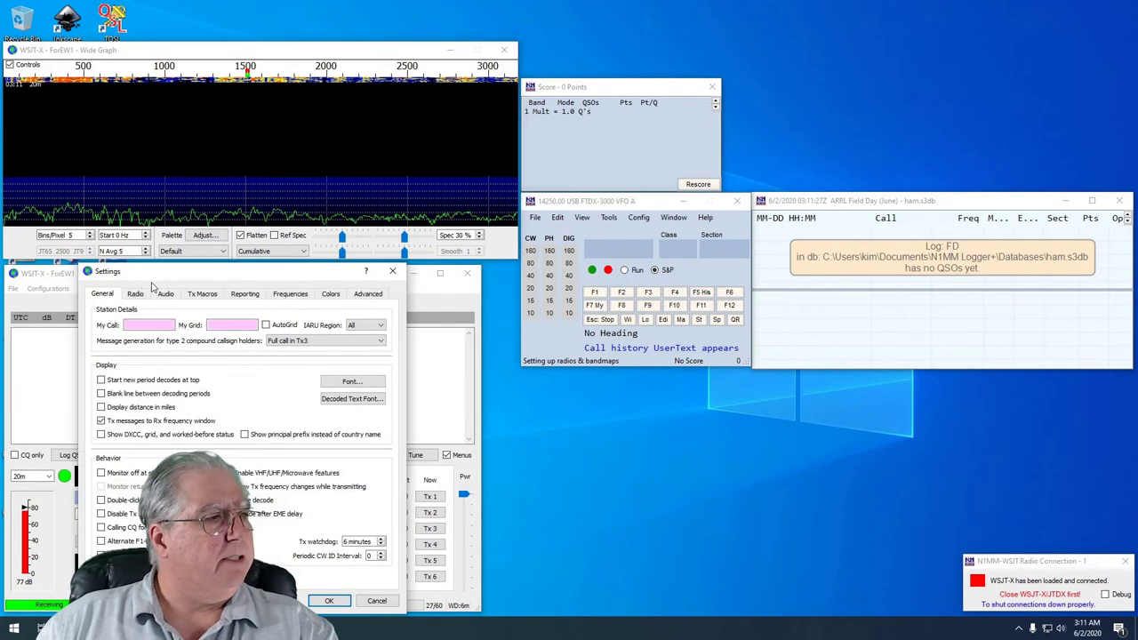
drag(165, 281, 870, 84)
click(837, 130)
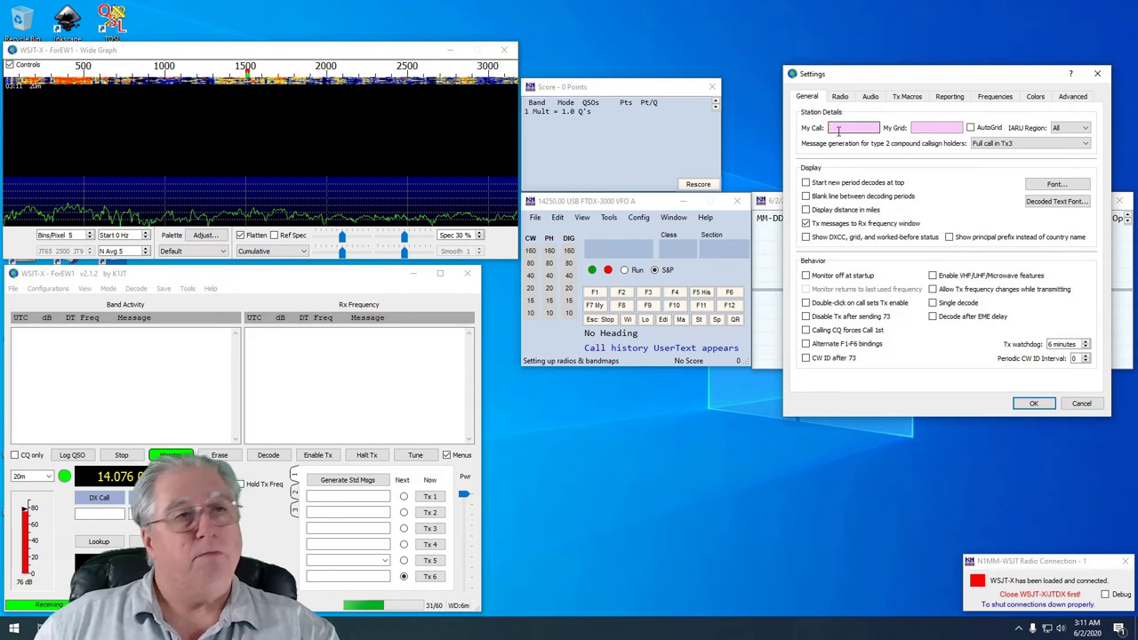
text(AG6AG)
key(Tab)
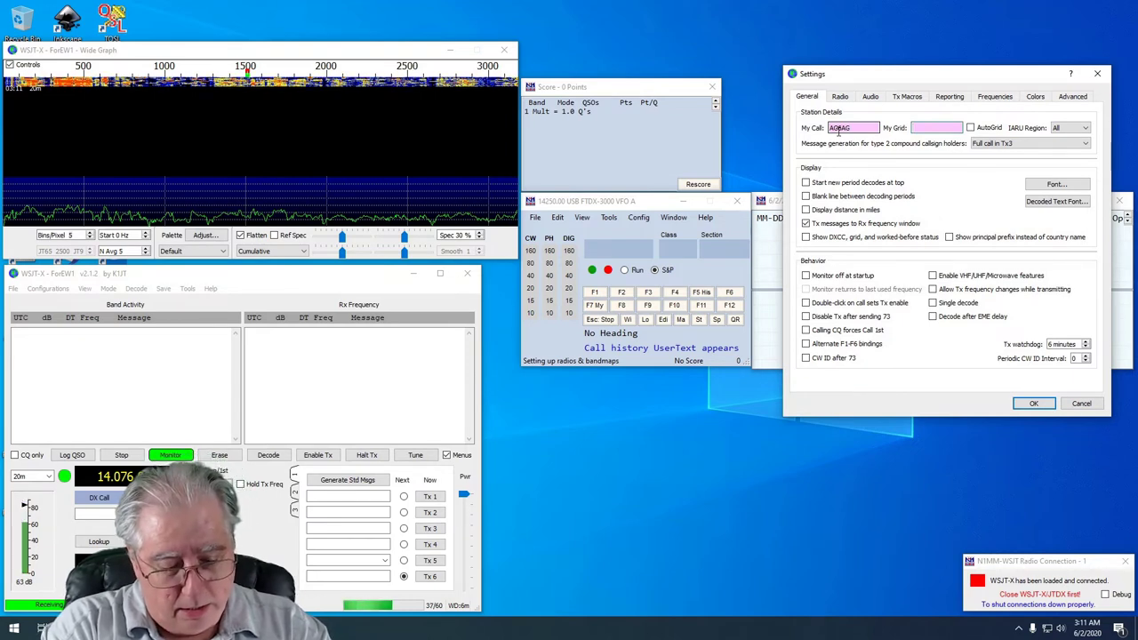
text(DM04)
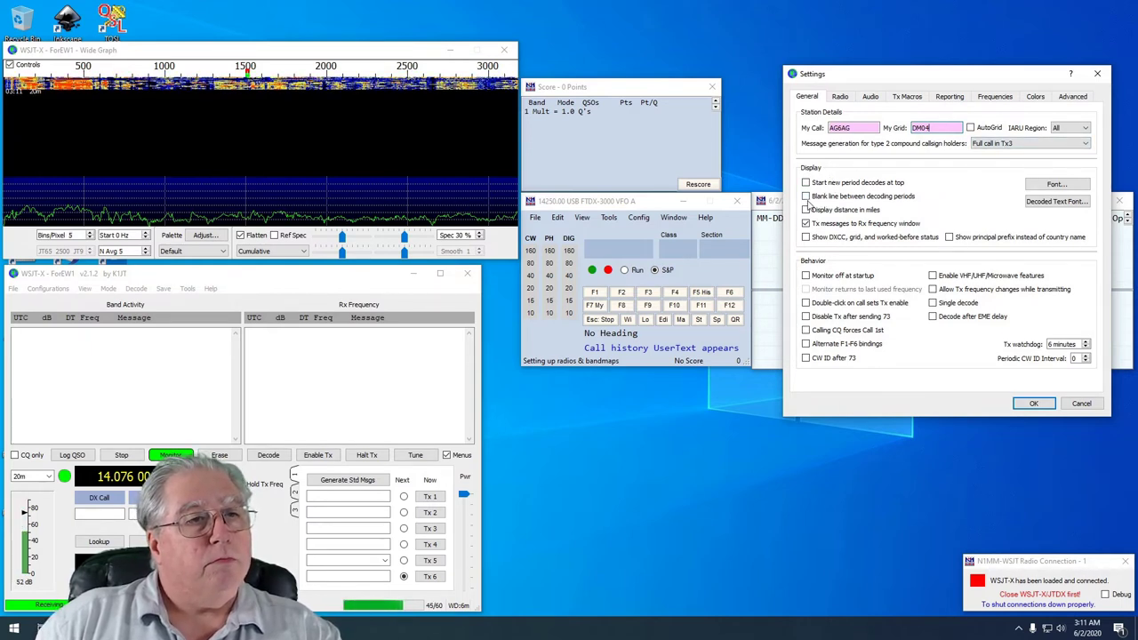
Enable a blank line between decoding periods and the display of distance in miles.
click(815, 201)
click(814, 201)
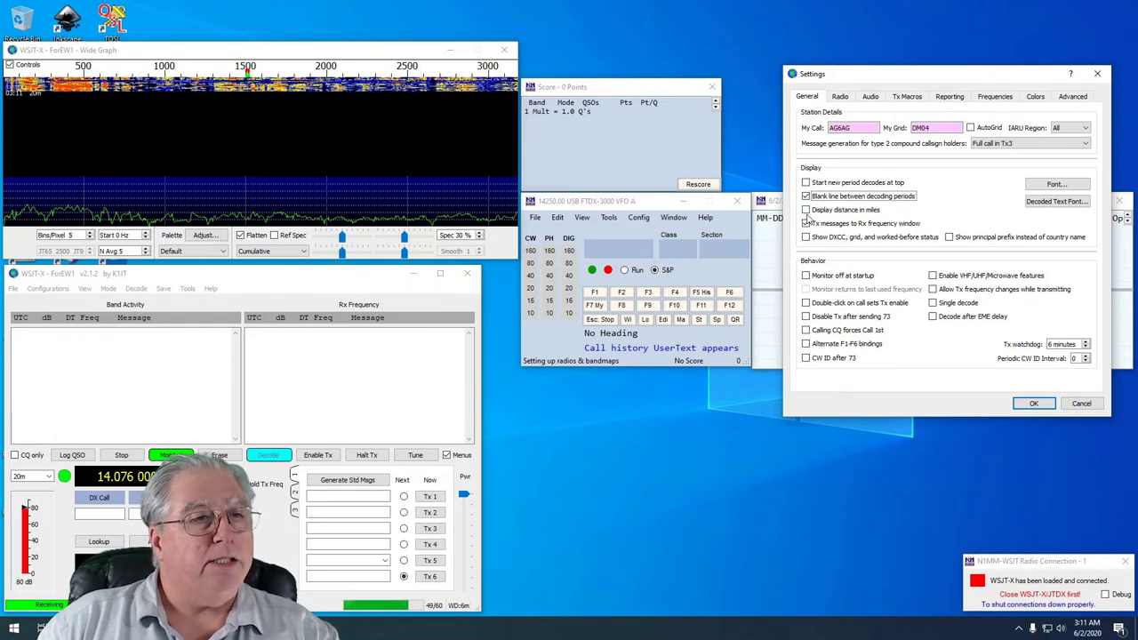
click(806, 210)
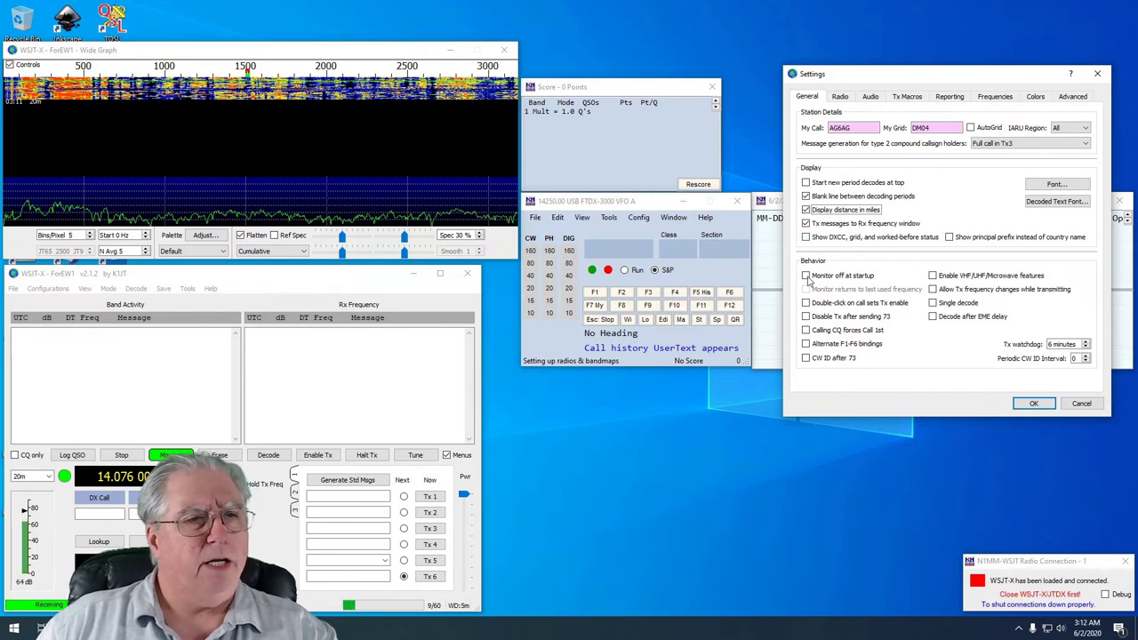
Enable the behaviors "Double-click on call sets Tx enable", "Disable Tx after sending 73" and "Calling CQ forces Call 1st".
click(805, 303)
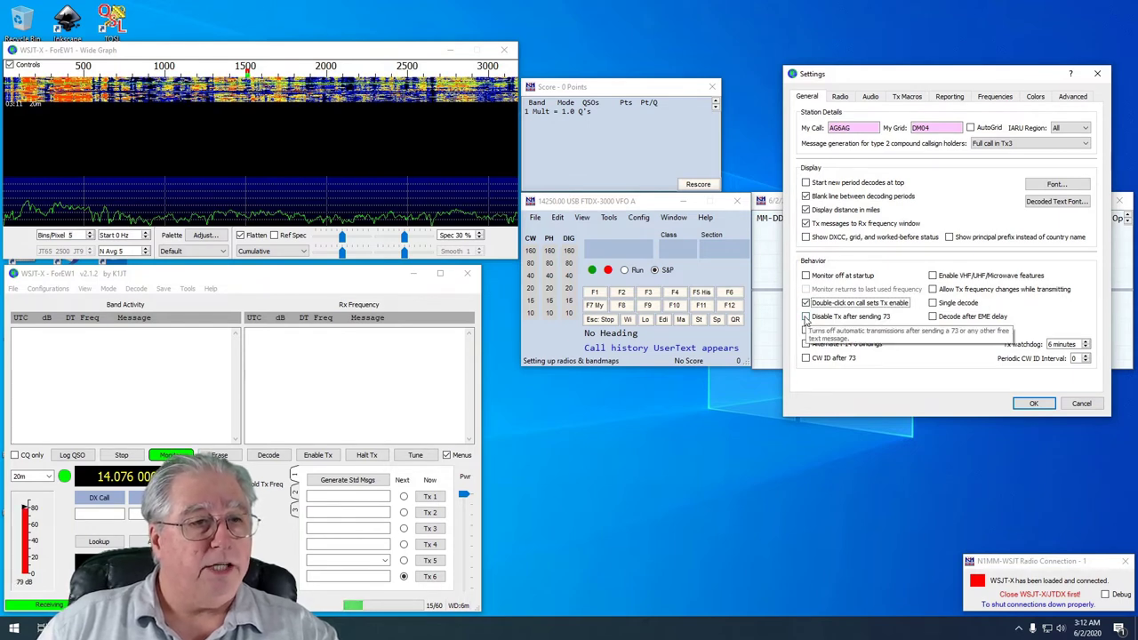
click(806, 318)
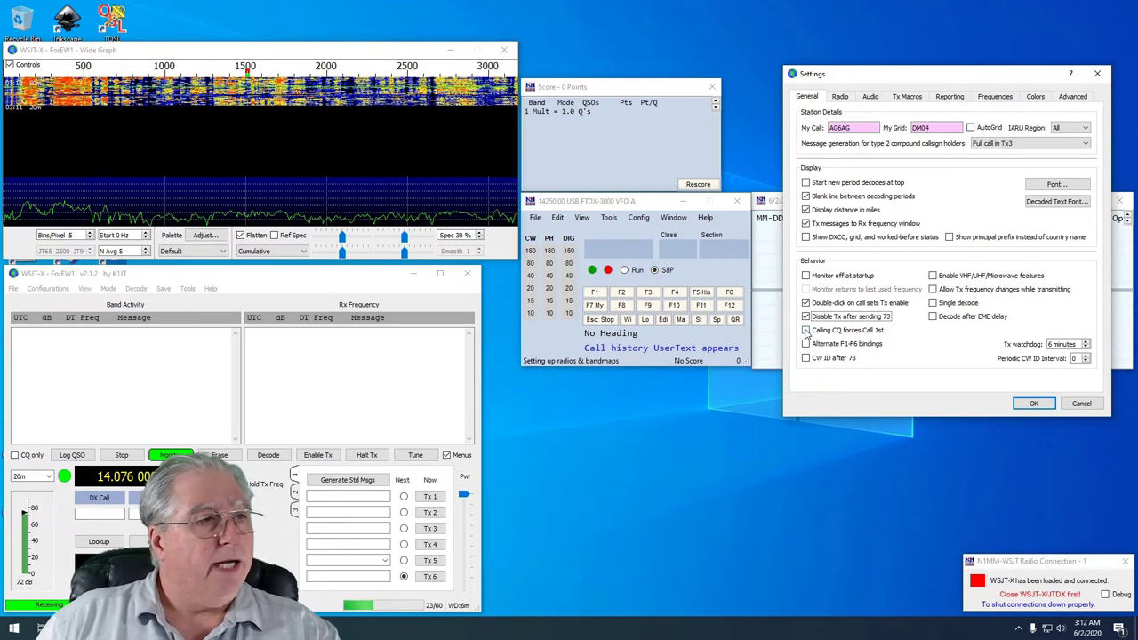
click(805, 331)
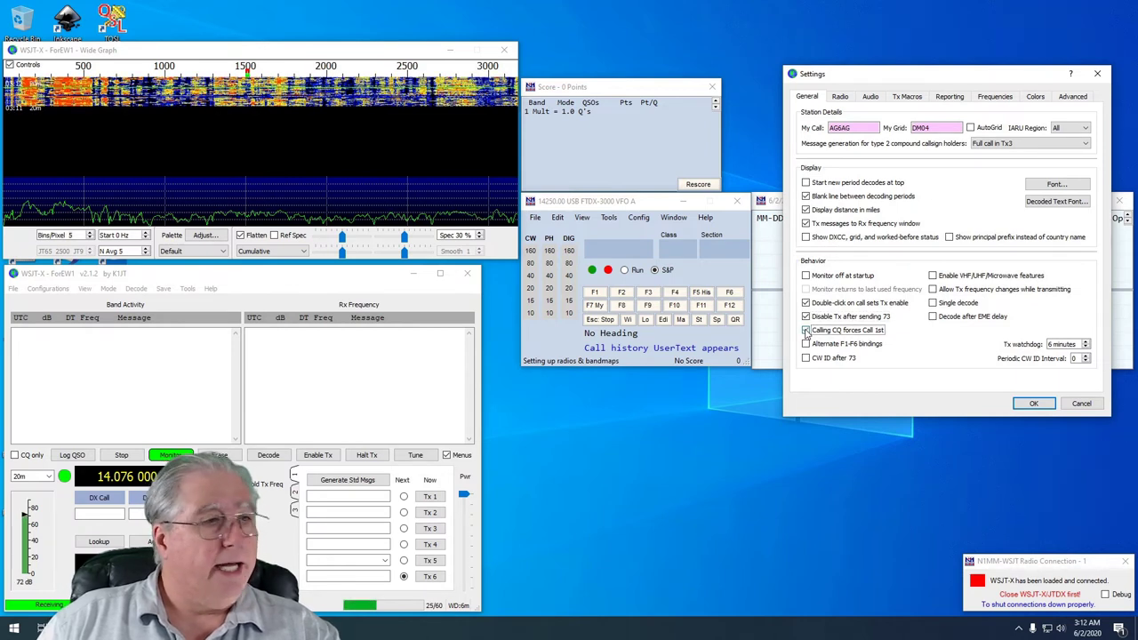
click(806, 331)
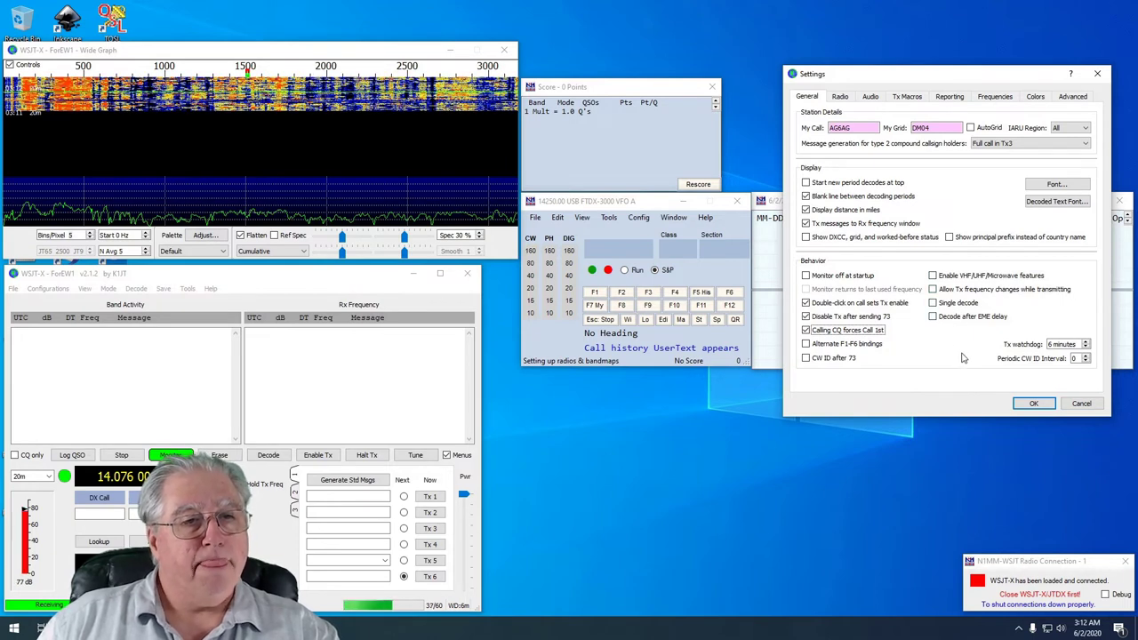
Set the rig to DX Lab Suite Commander with CAT as the PTT method, and test the CAT connection.
click(841, 97)
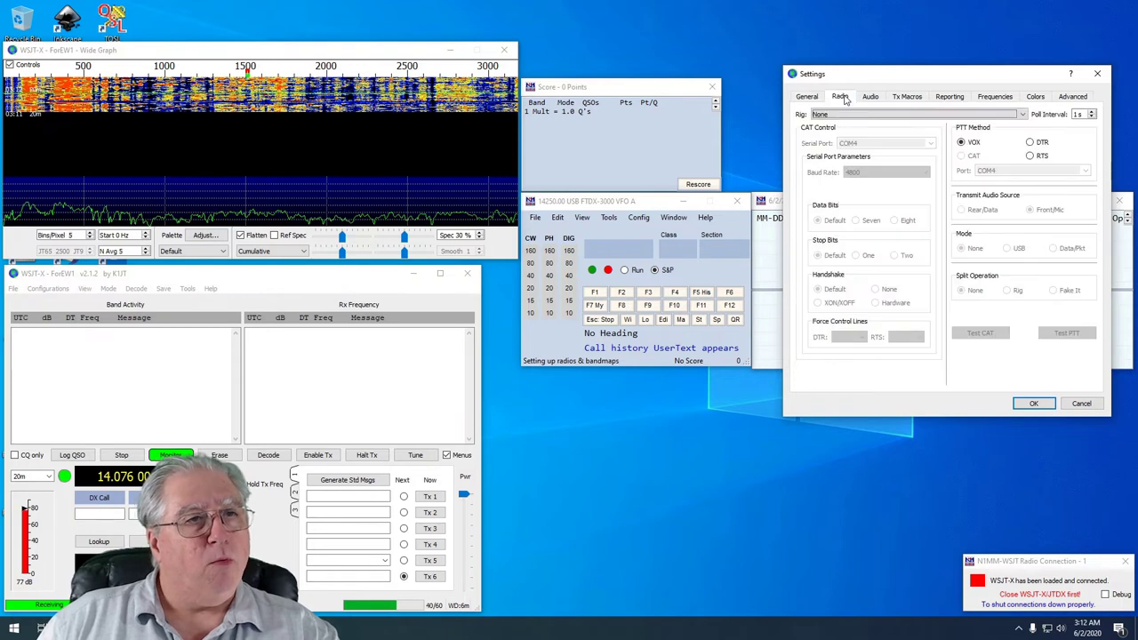
click(1021, 118)
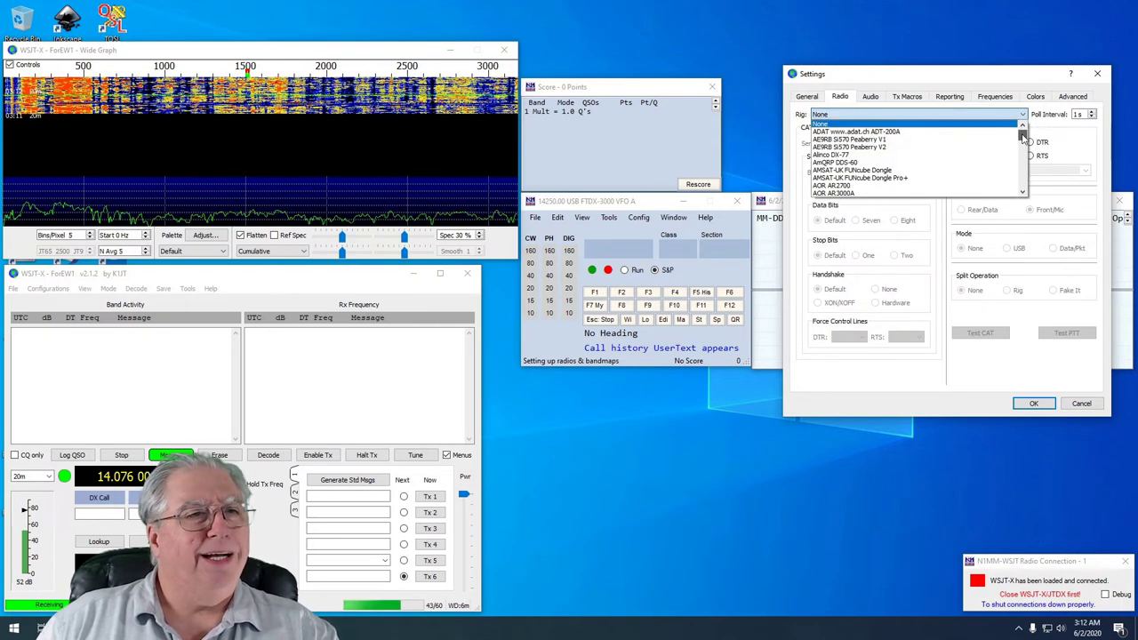
scroll(978, 160, down, 20)
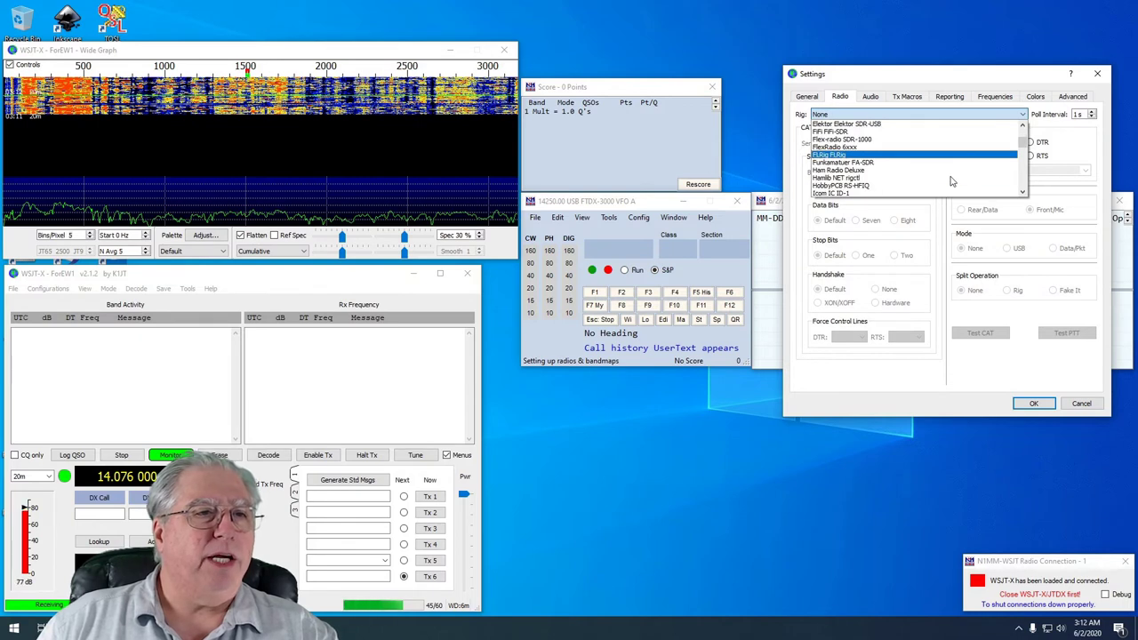
scroll(948, 173, up, 3)
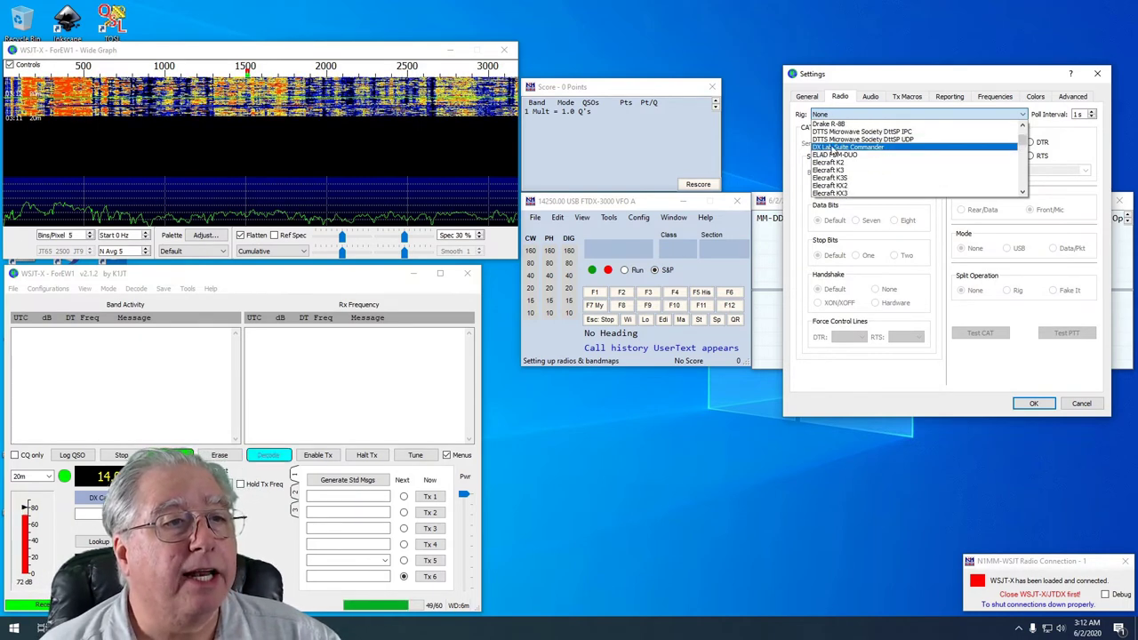
click(831, 148)
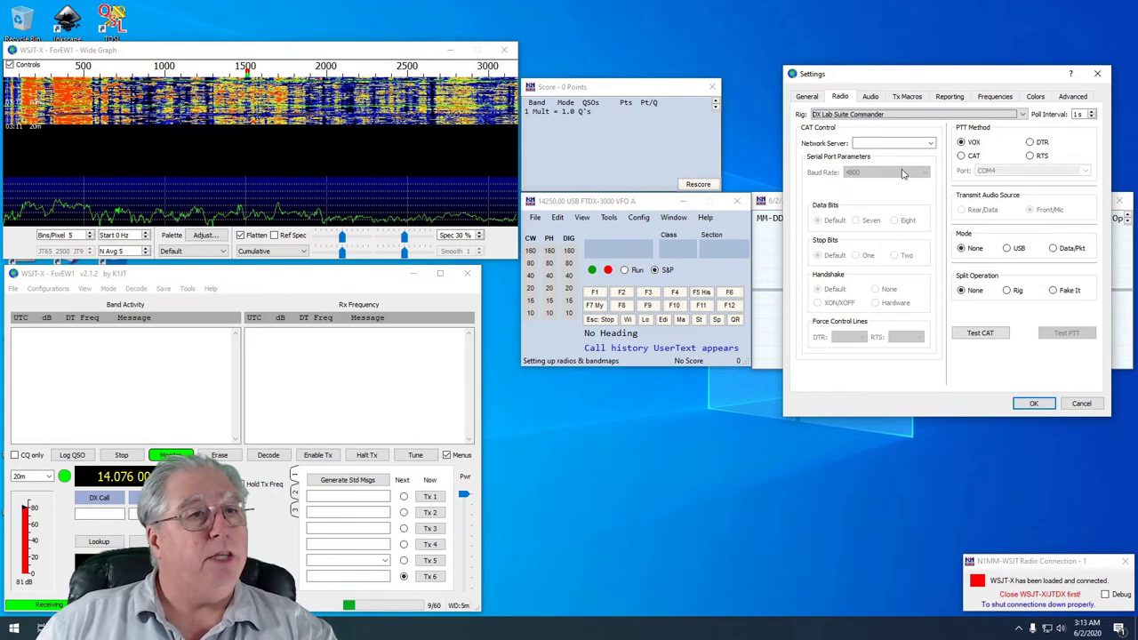
click(969, 157)
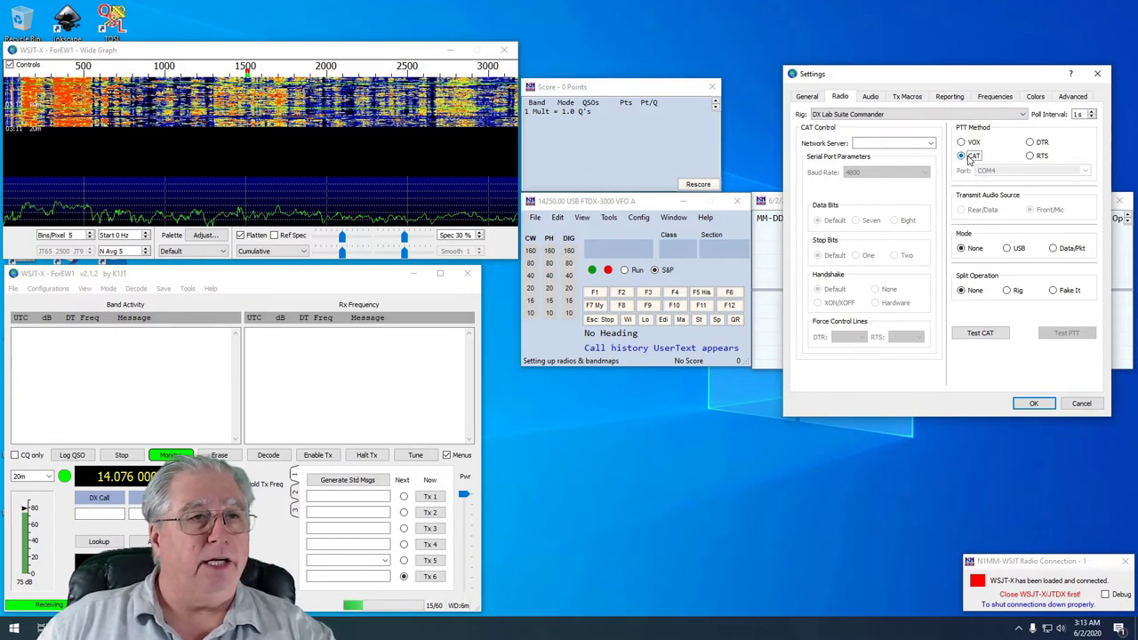
click(982, 334)
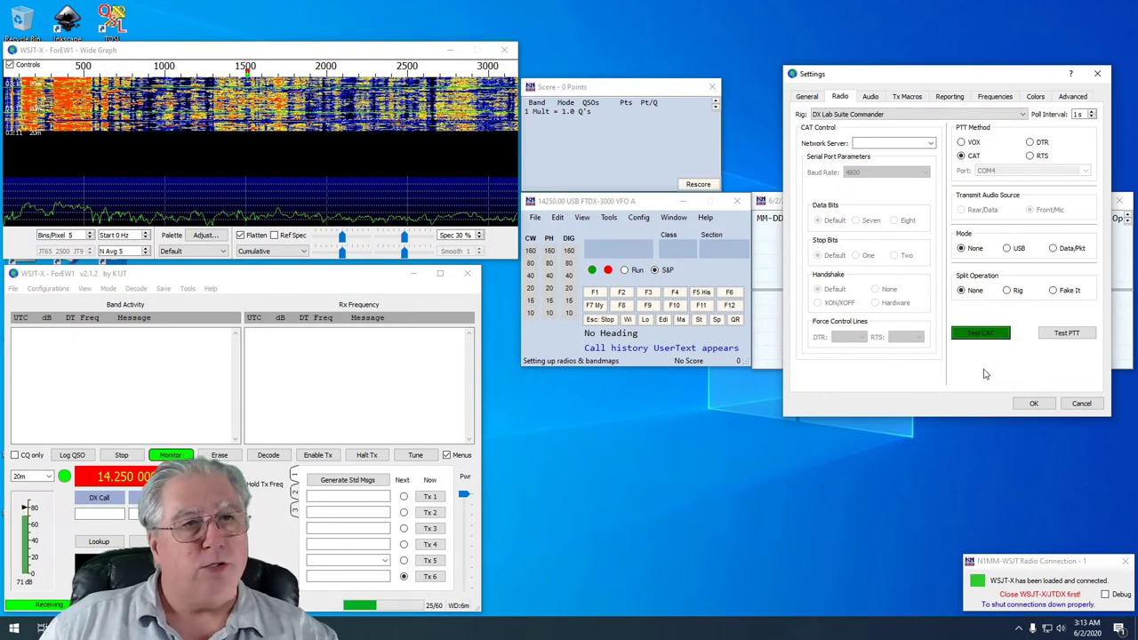
Set the soundcard input to Microphone (USB Audio CODEC) and the output to Speakers (USB Audio CODEC).
click(871, 96)
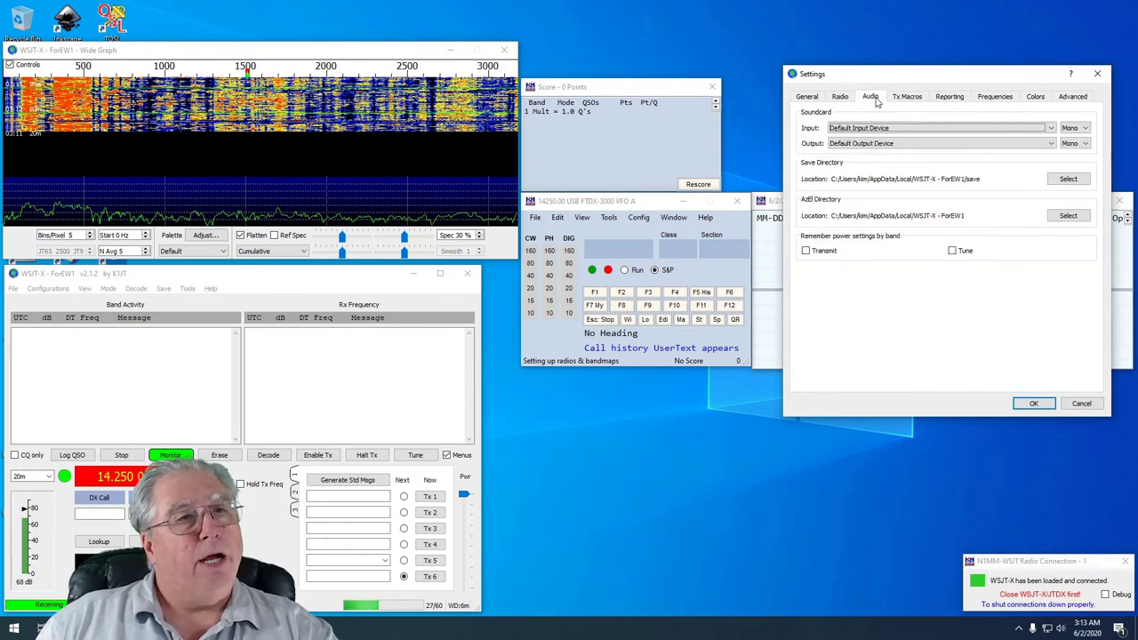
click(1054, 129)
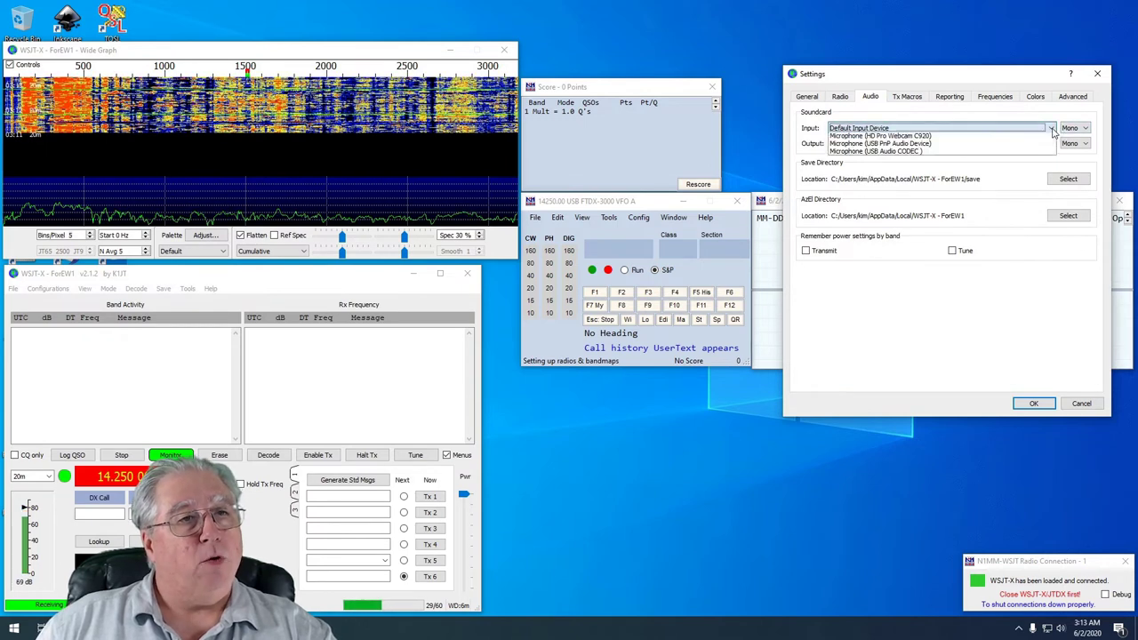
click(859, 162)
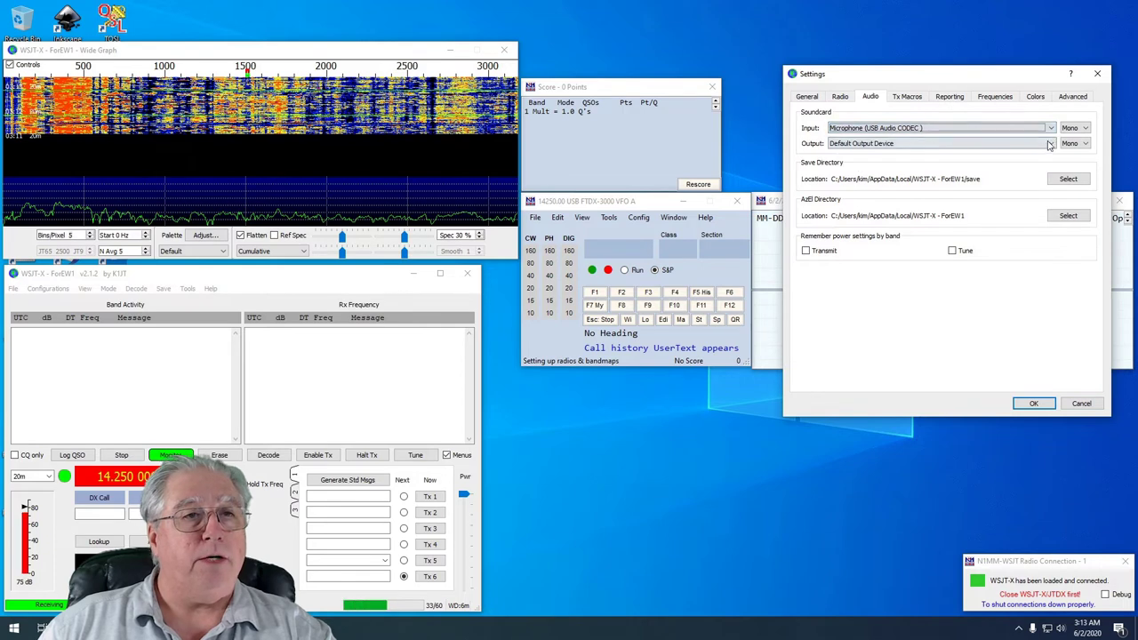
click(1051, 145)
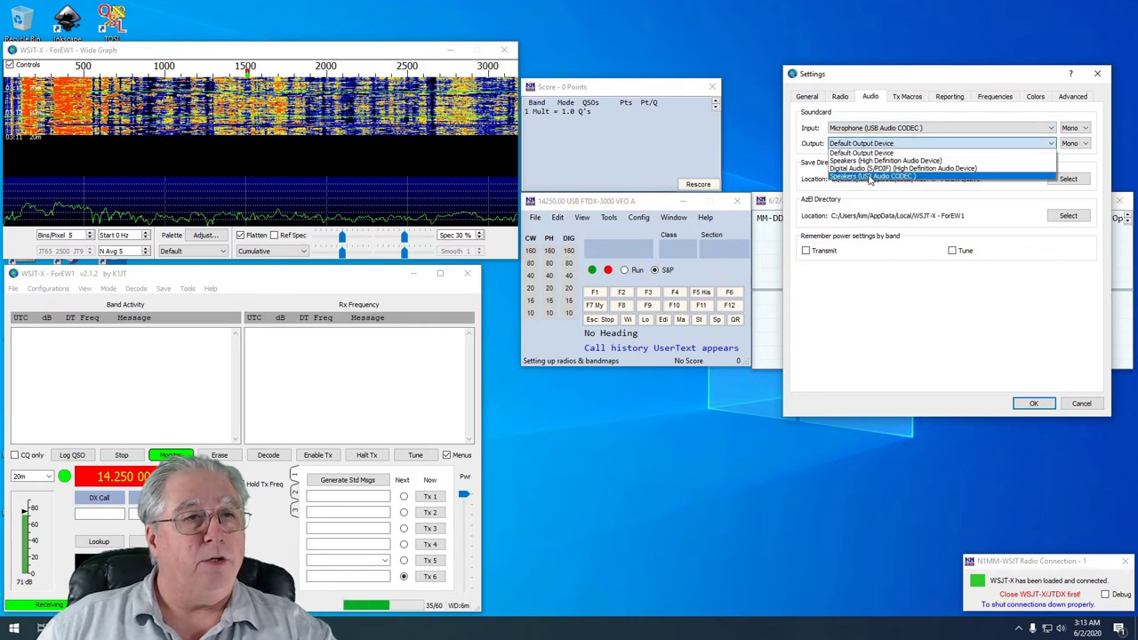
click(871, 180)
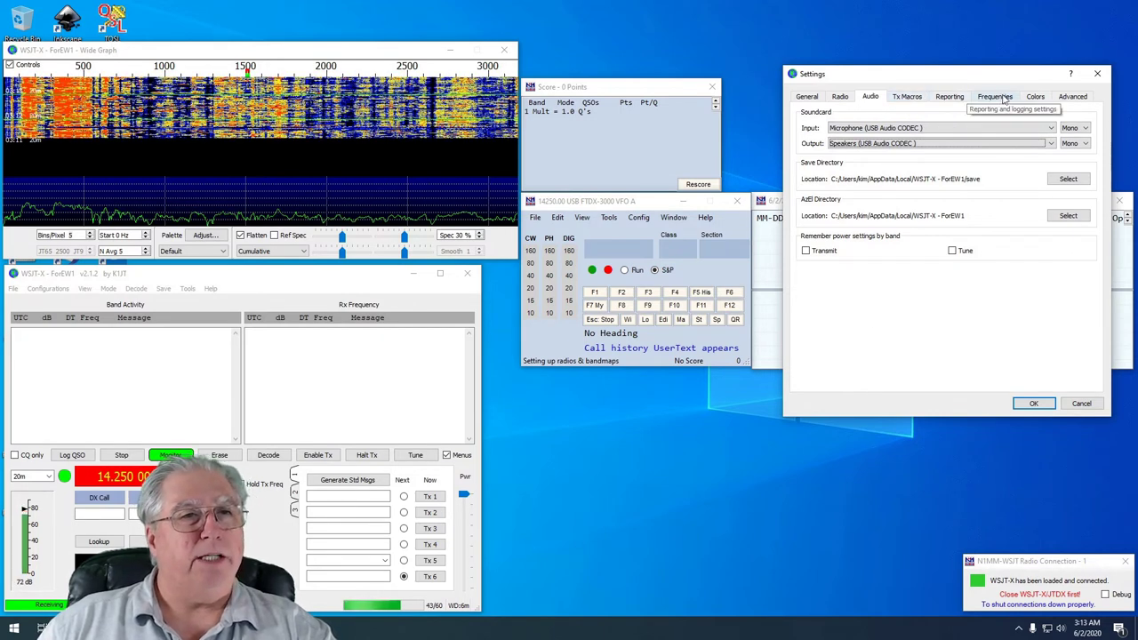
In the reporting settings, enable "Accept UDP requests" and "Prompt me to log QSO".
click(949, 97)
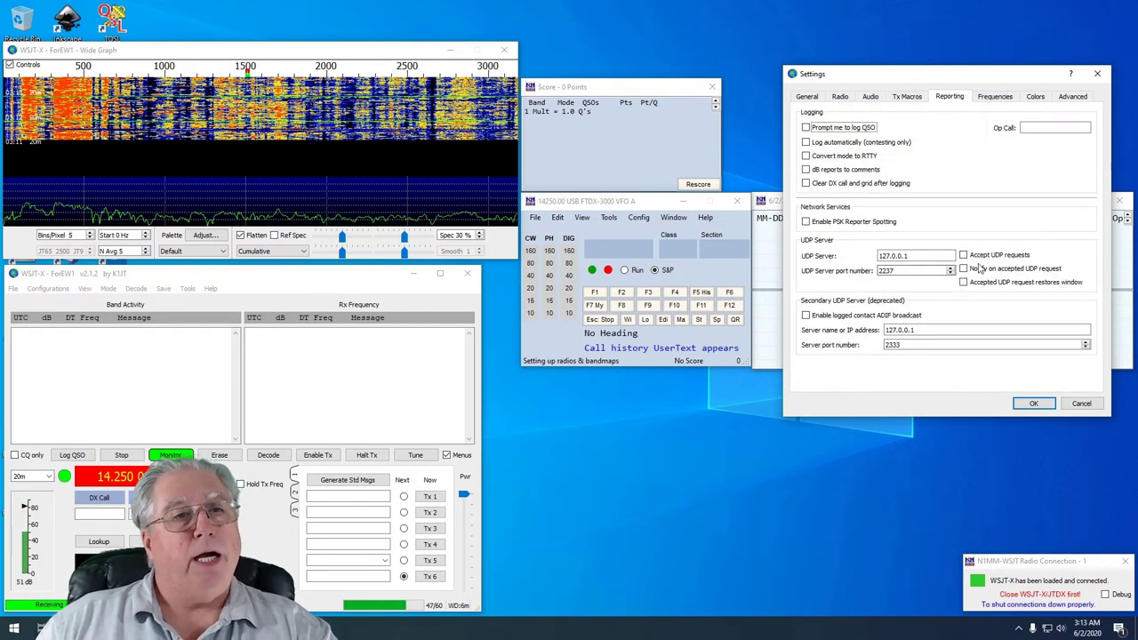
click(1010, 258)
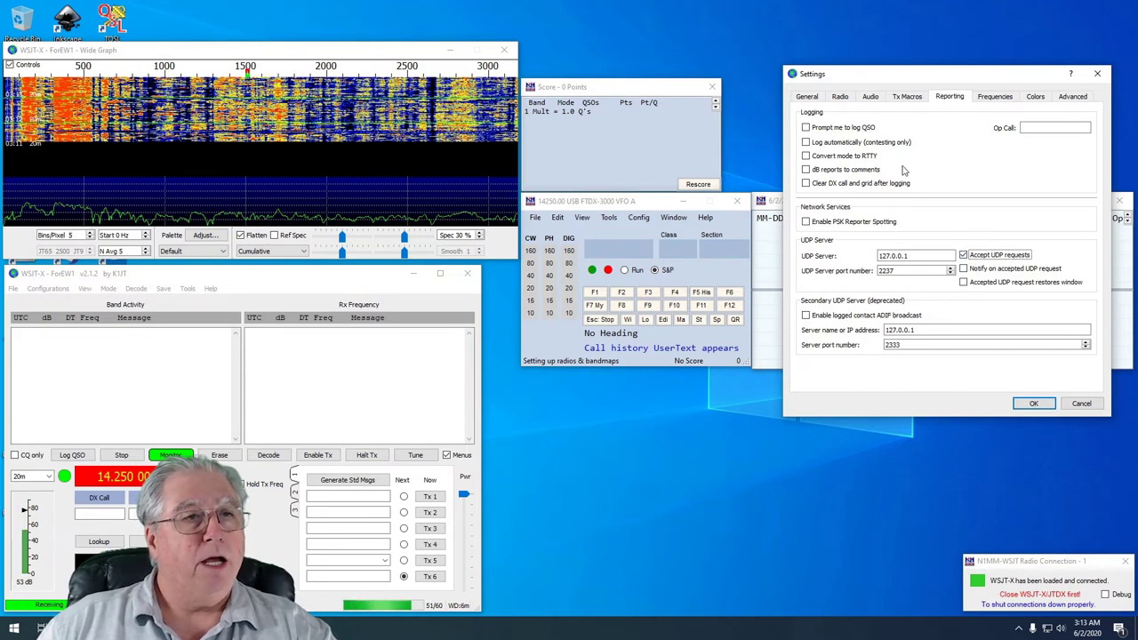
click(807, 128)
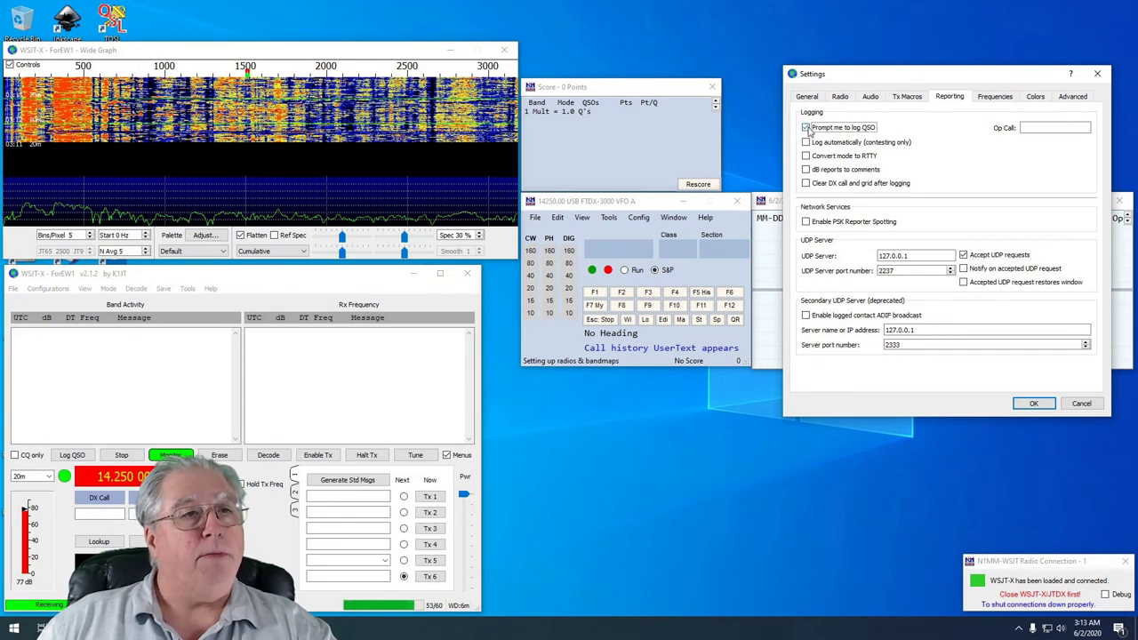
Enable the ARRL Field Day special operating activity with the FD exchange 1E SB and accept the settings.
click(1071, 97)
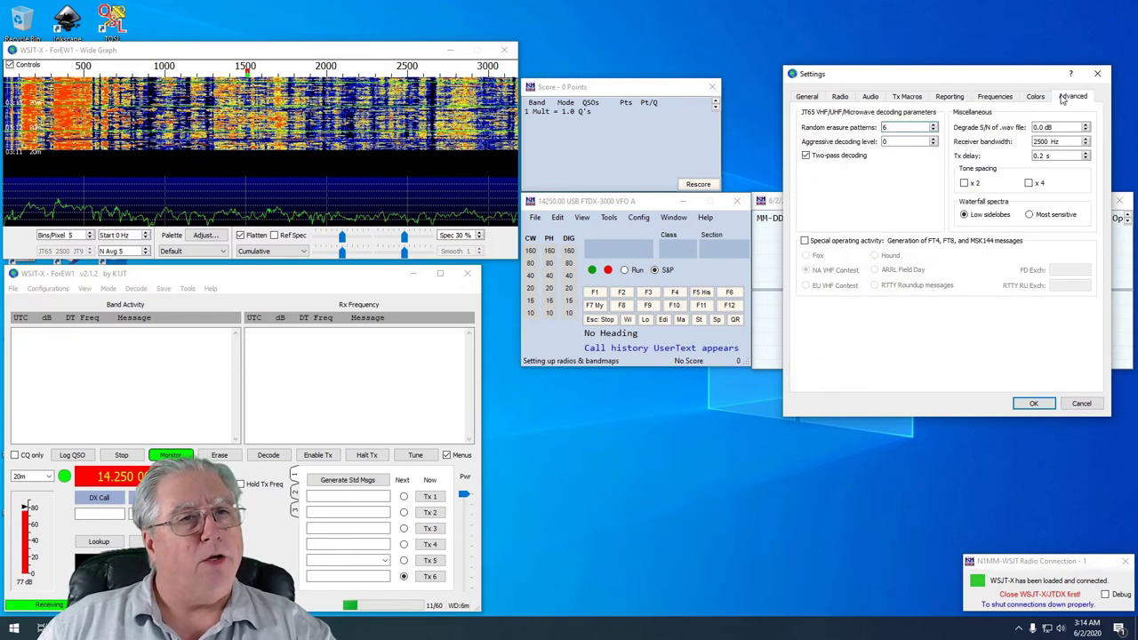
click(811, 241)
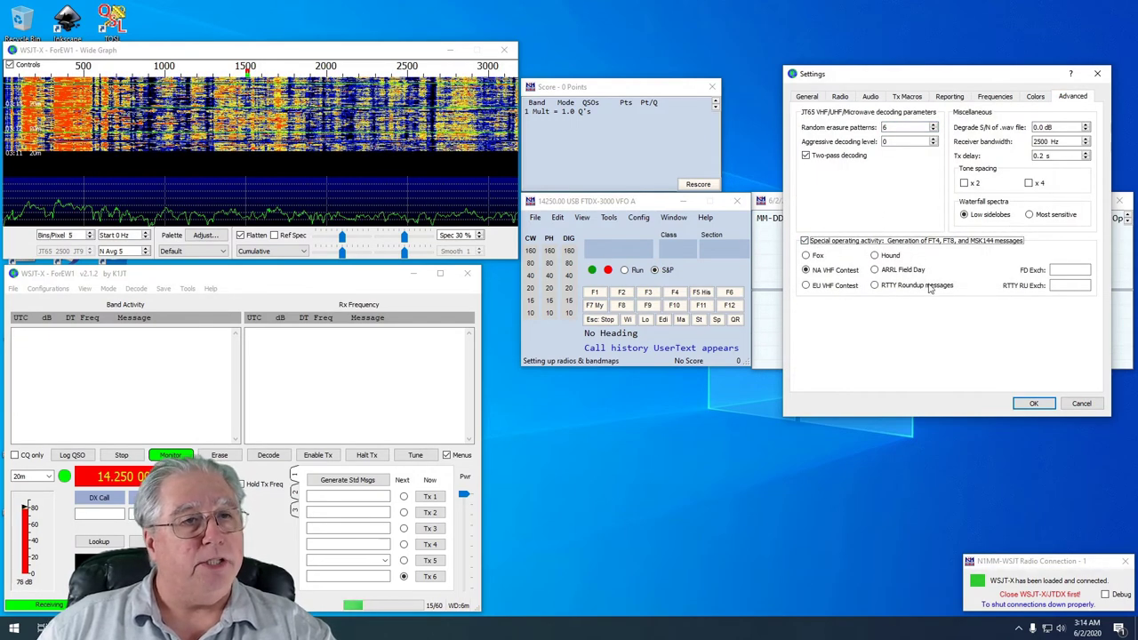
click(886, 274)
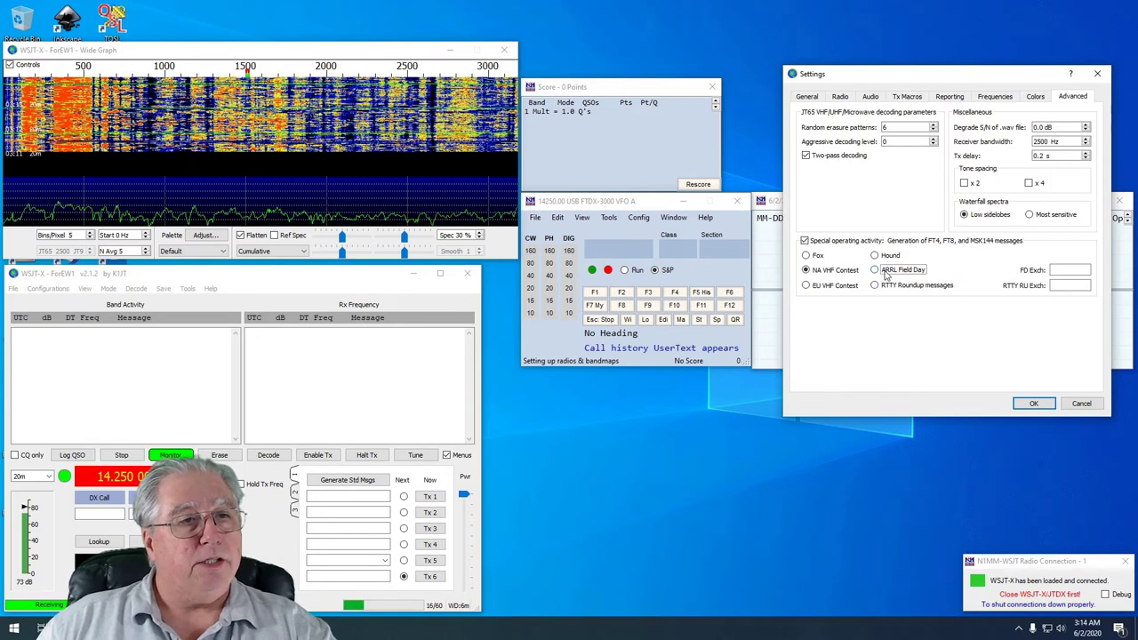
click(1069, 270)
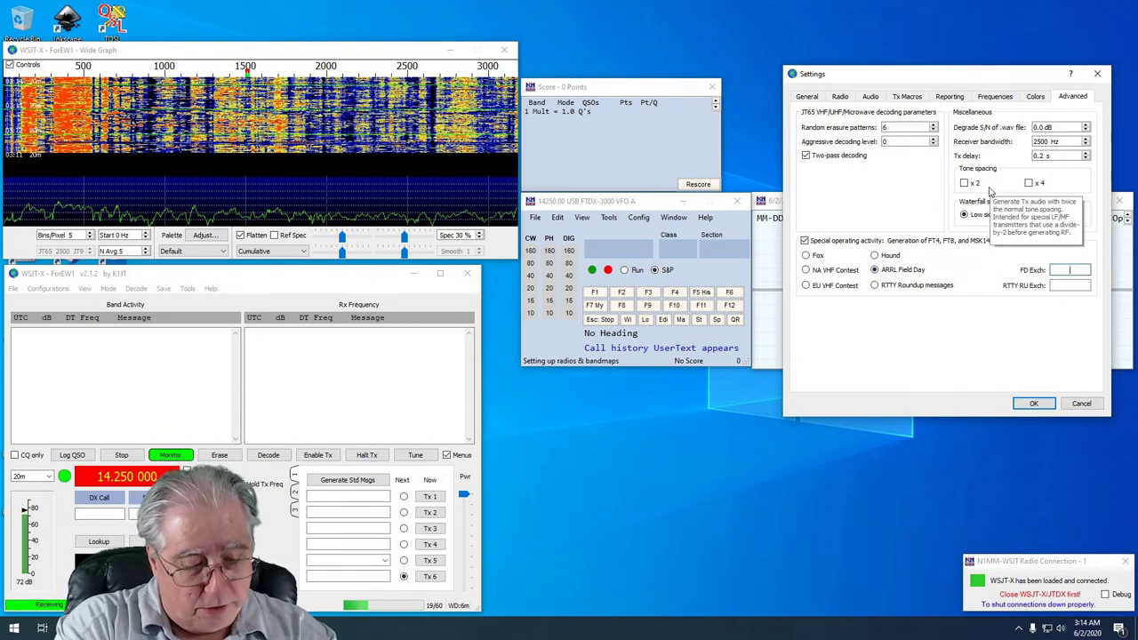
text(1E SB)
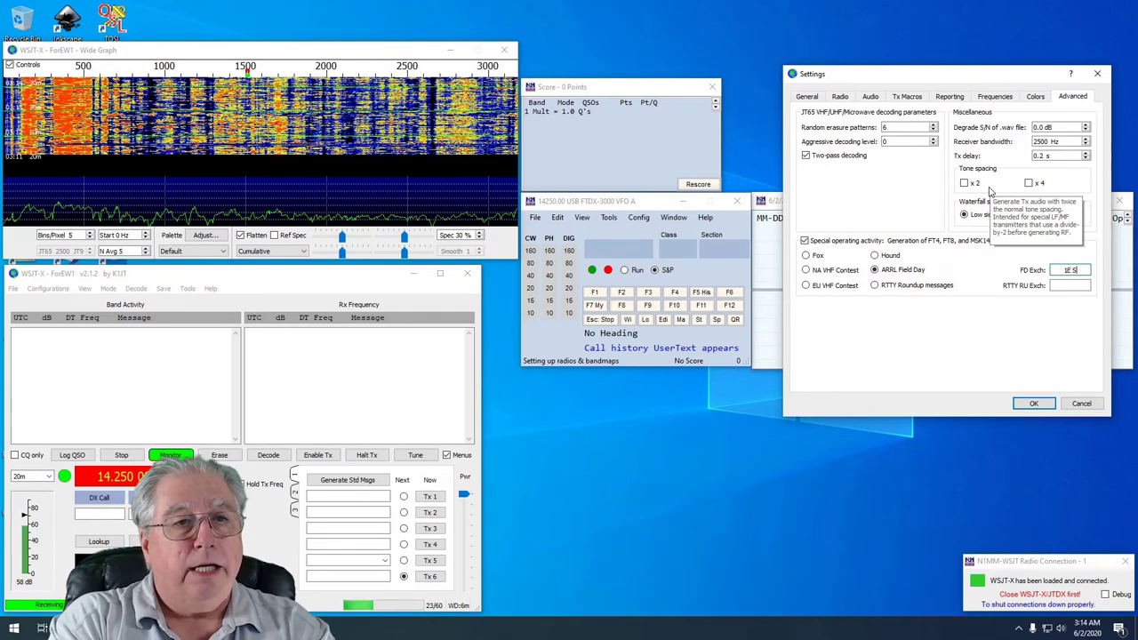
click(1040, 403)
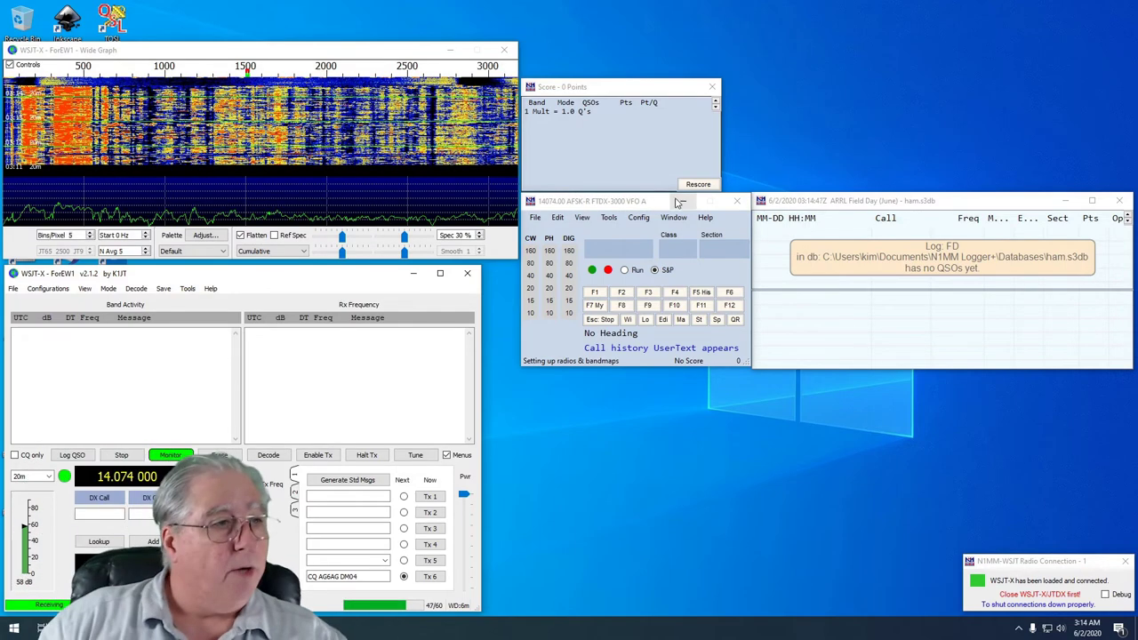
click(587, 204)
click(580, 218)
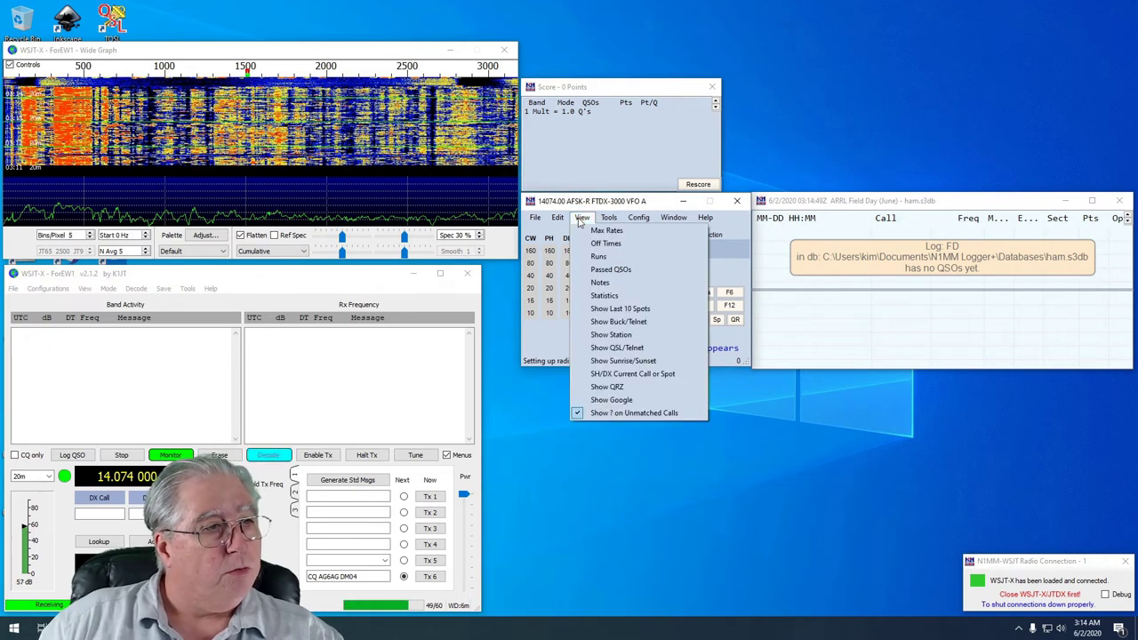
key(Escape)
click(582, 218)
key(Escape)
click(586, 218)
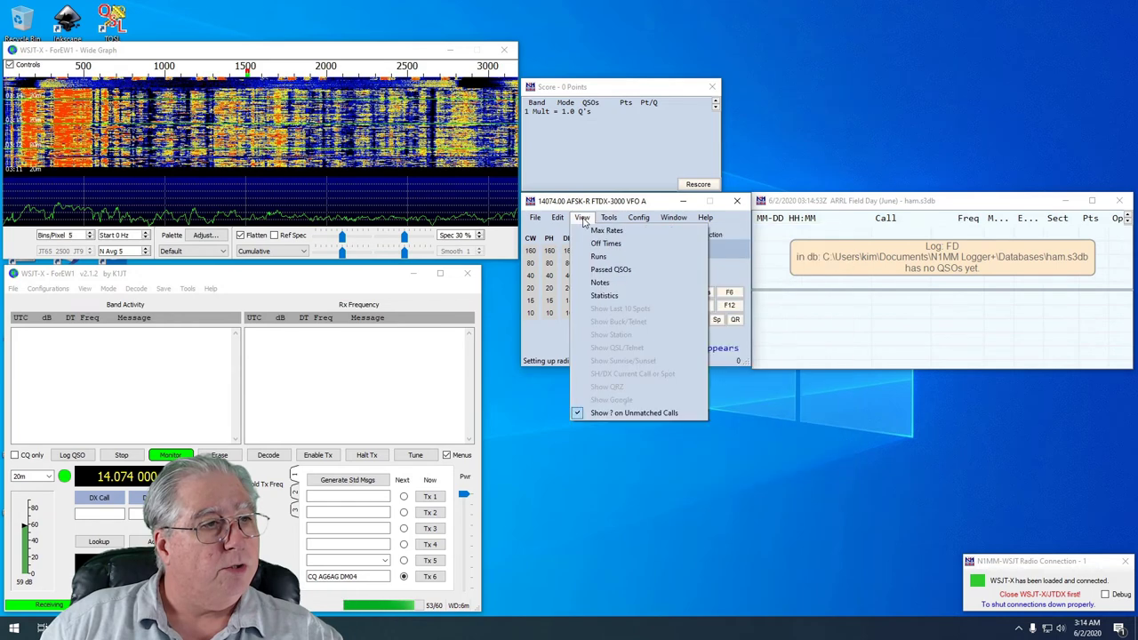
key(Escape)
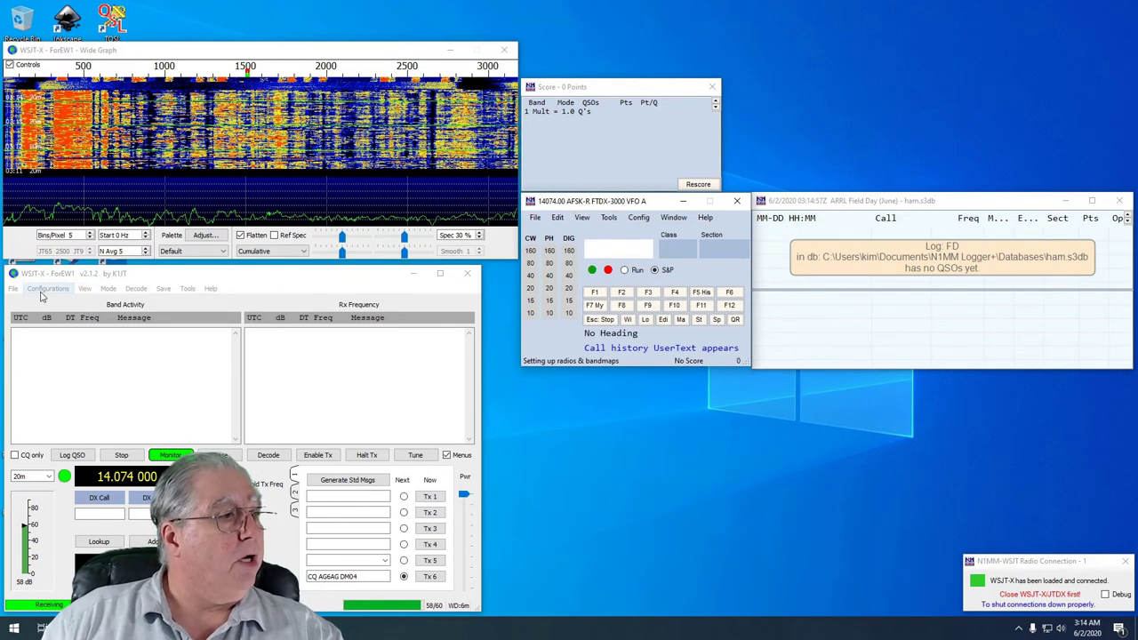
Switch WSJT-X to FT8 mode, and place the Contest Log window below the N1MM entry window, narrowed.
click(108, 290)
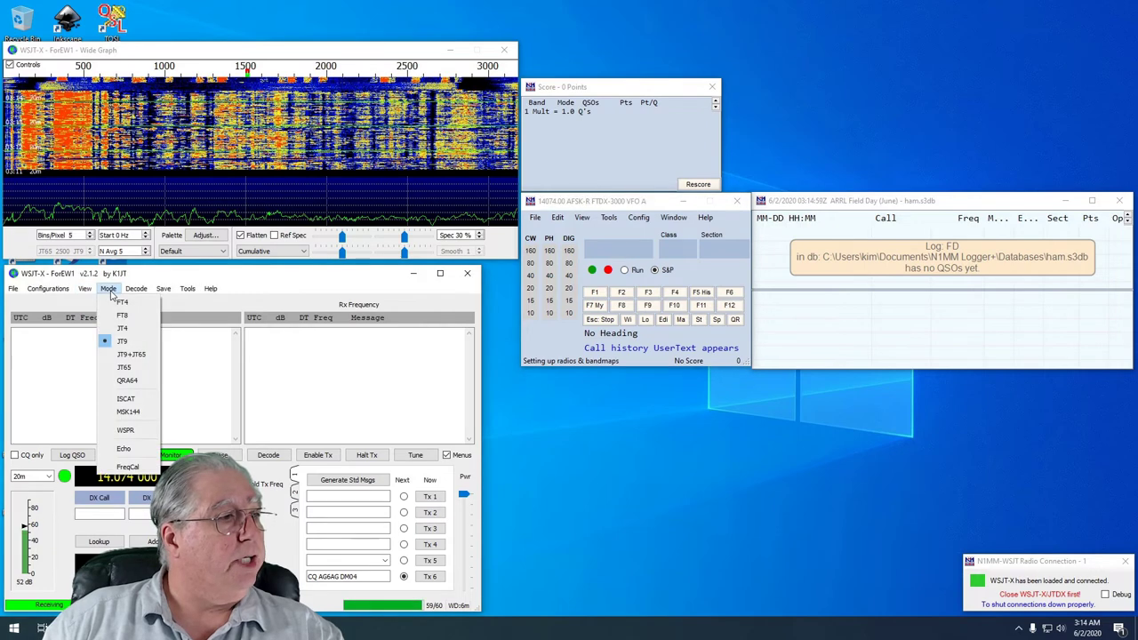
click(120, 315)
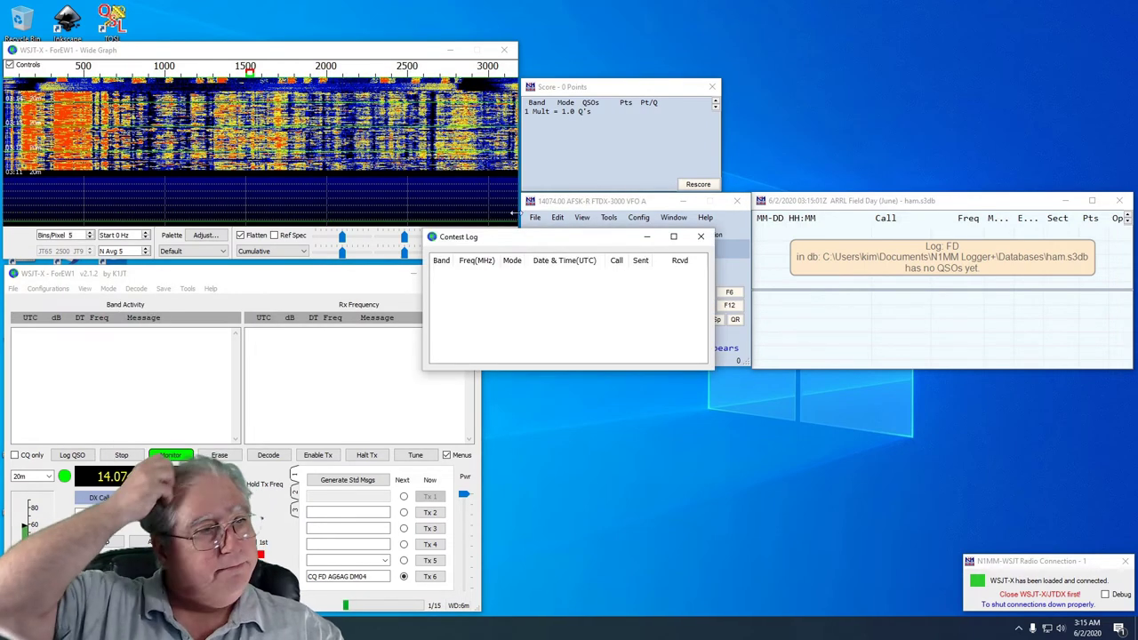
mouse_move(488, 241)
mouse_down()
mouse_move(692, 457)
mouse_move(663, 500)
mouse_move(638, 437)
mouse_move(550, 485)
mouse_move(547, 379)
mouse_up()
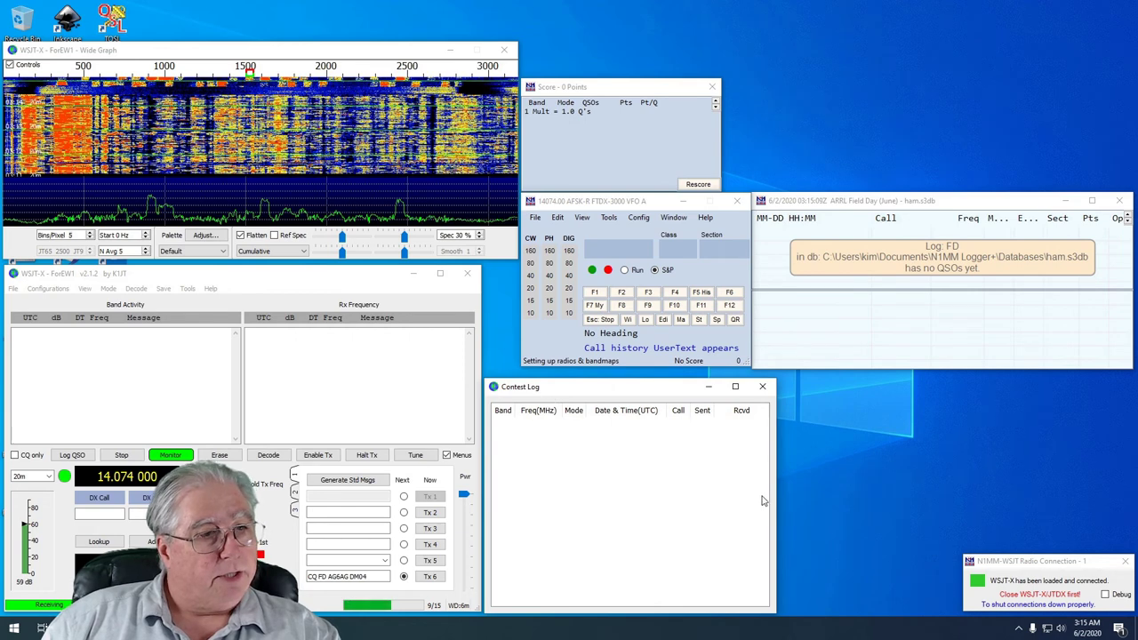
drag(775, 509, 724, 505)
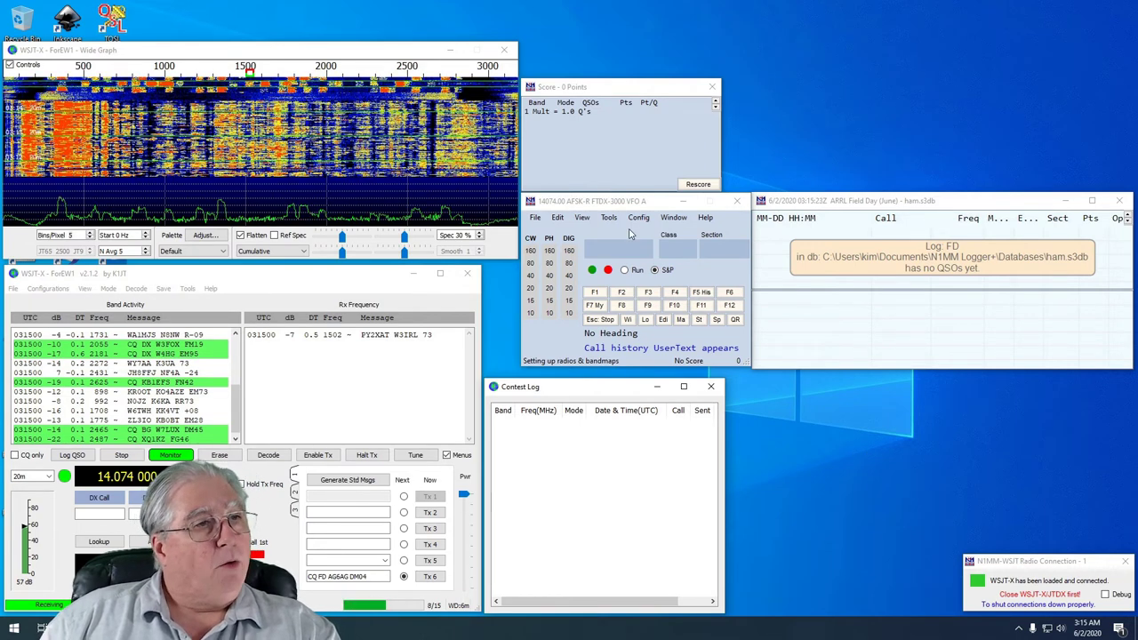
Open the WSJT Decode List from N1MM Logger+ and place its window beside the Contest Log.
click(673, 218)
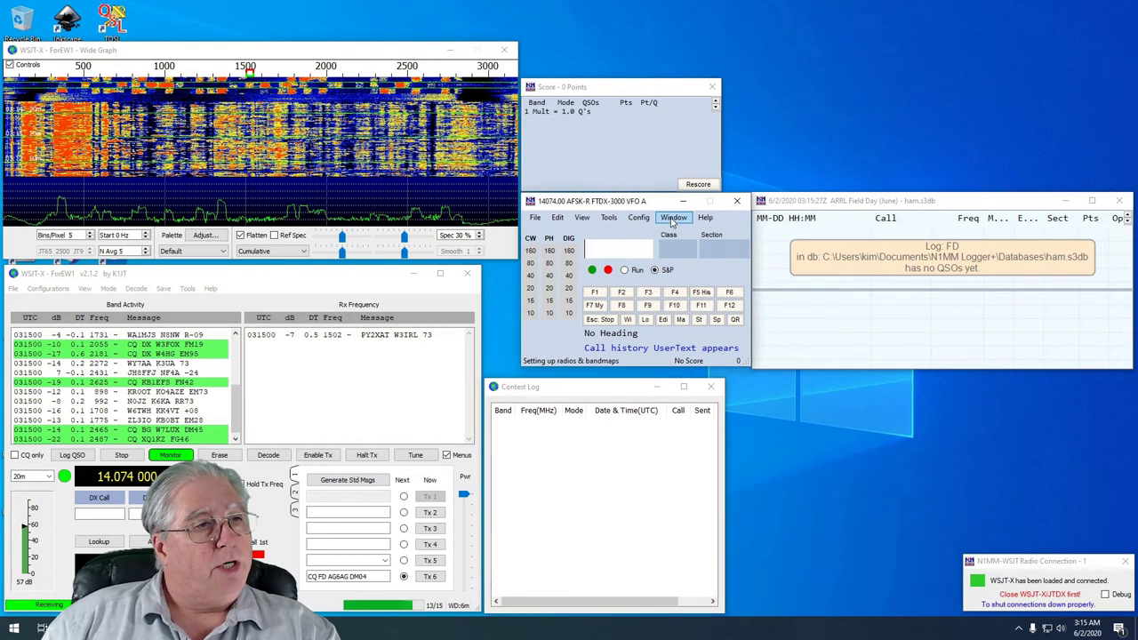
click(673, 218)
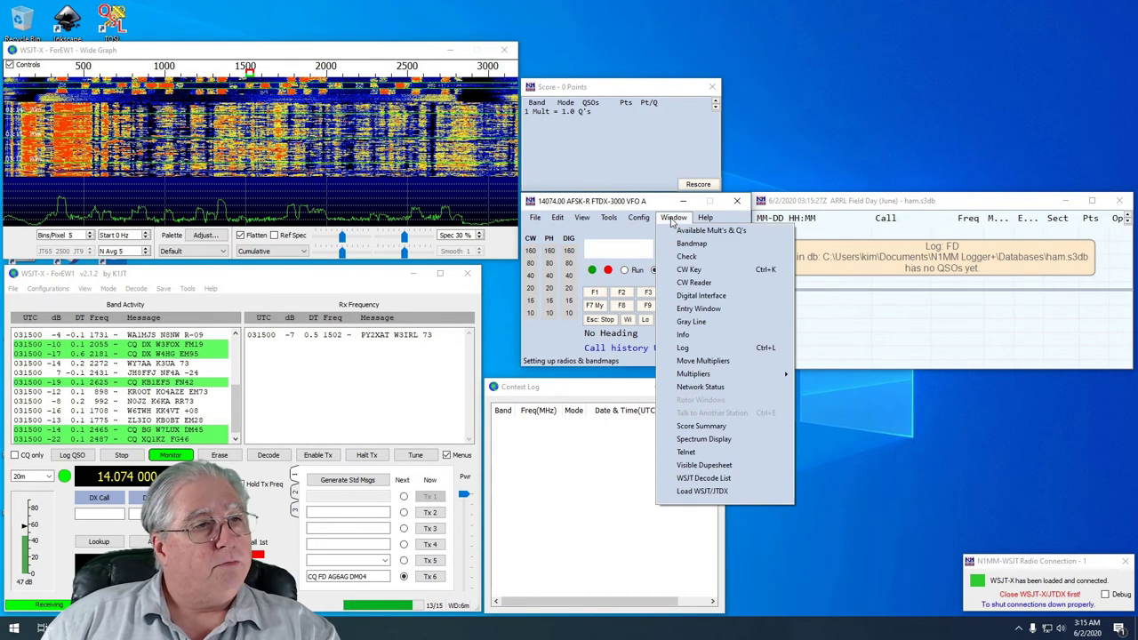
click(702, 480)
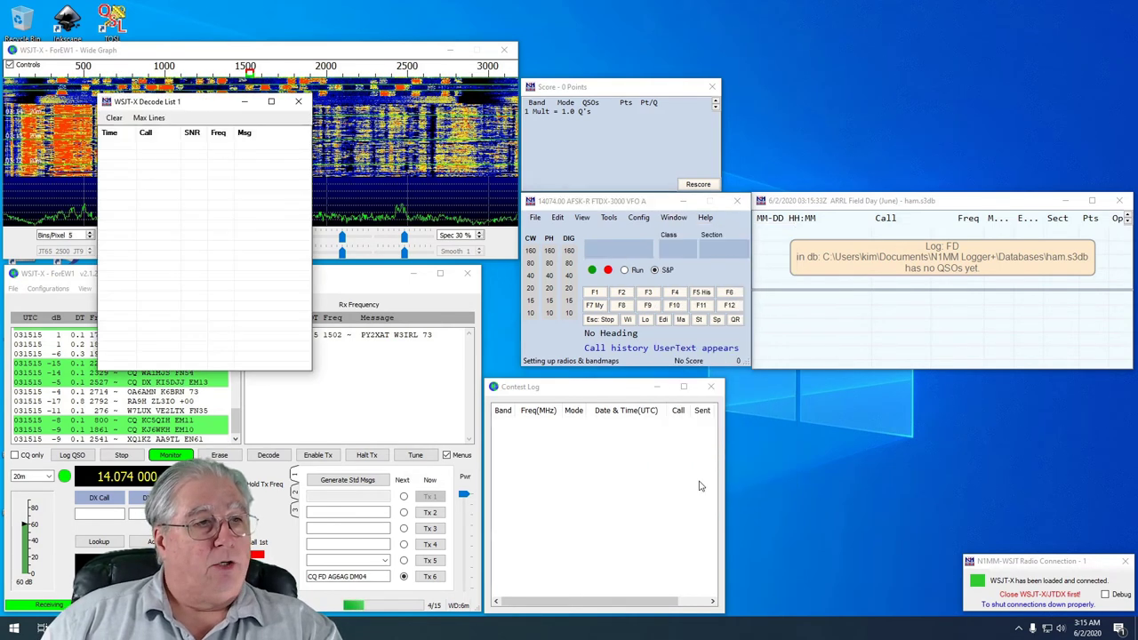
drag(204, 105, 472, 270)
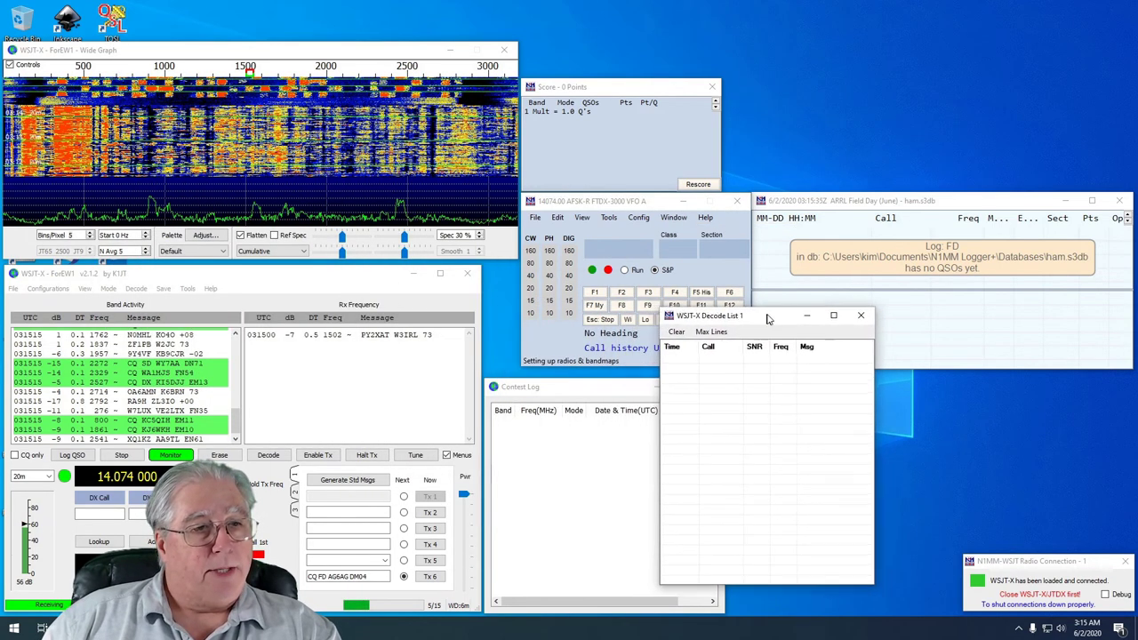
drag(775, 322, 827, 373)
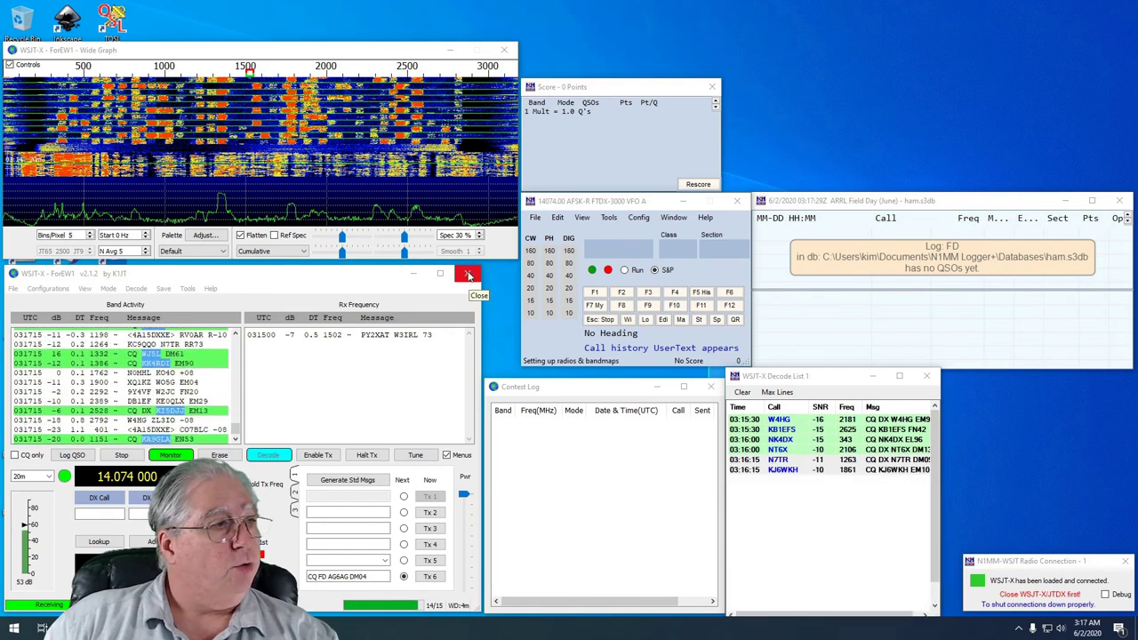
Close WSJT-X first and the WSJT-X Decode List window after it.
click(468, 274)
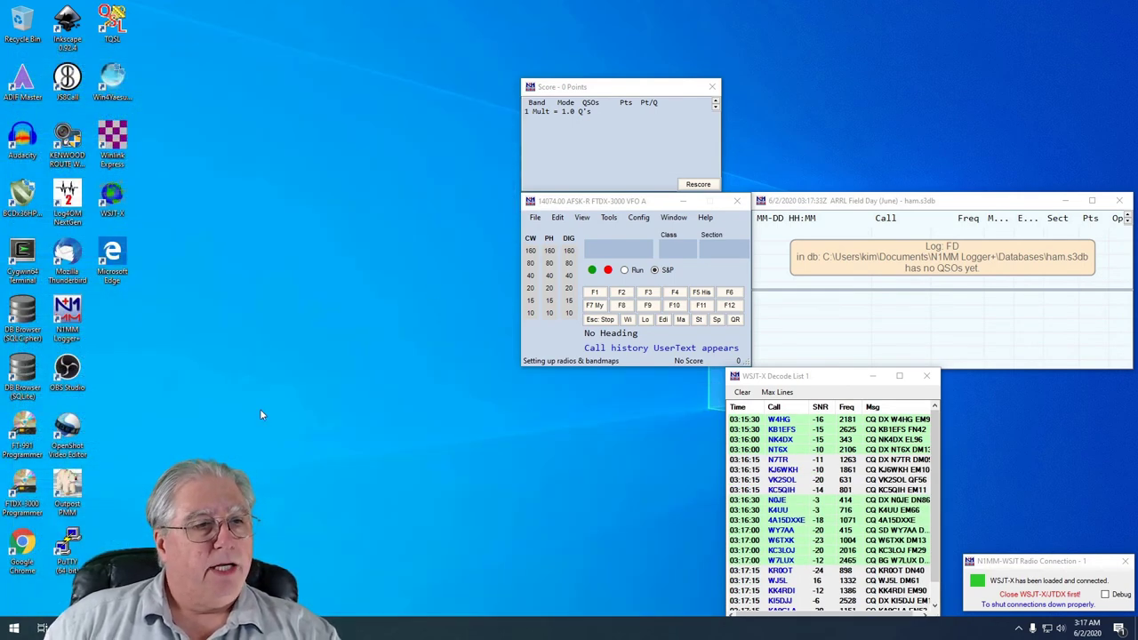
click(928, 377)
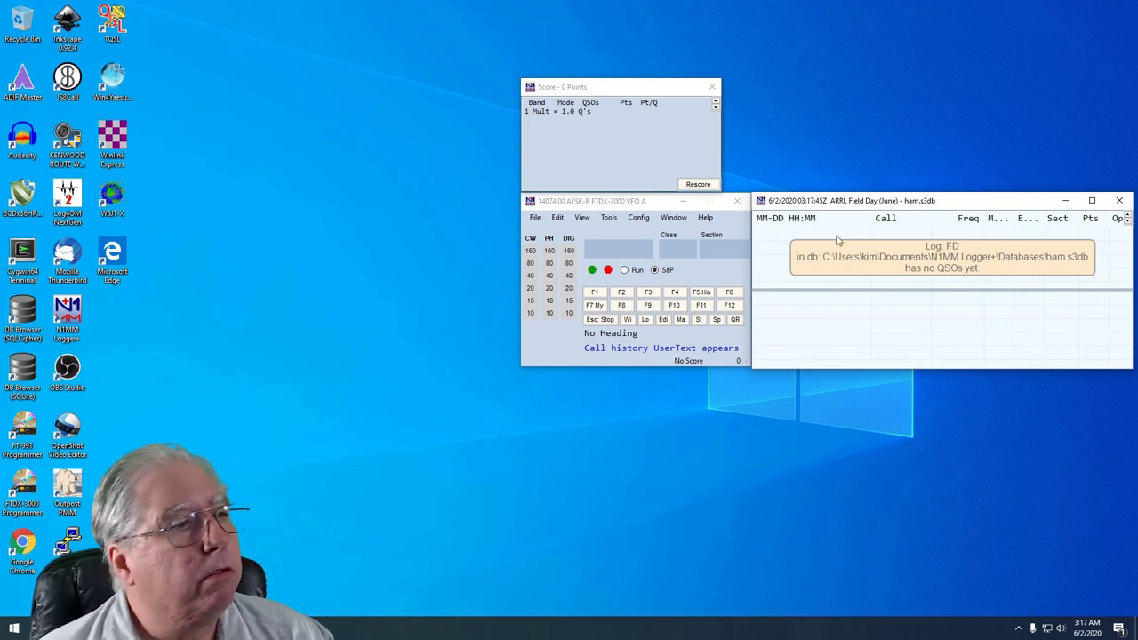
Open the Sections/States multipliers window and widen it across the screen to view the sections from area 0 through VE.
click(673, 219)
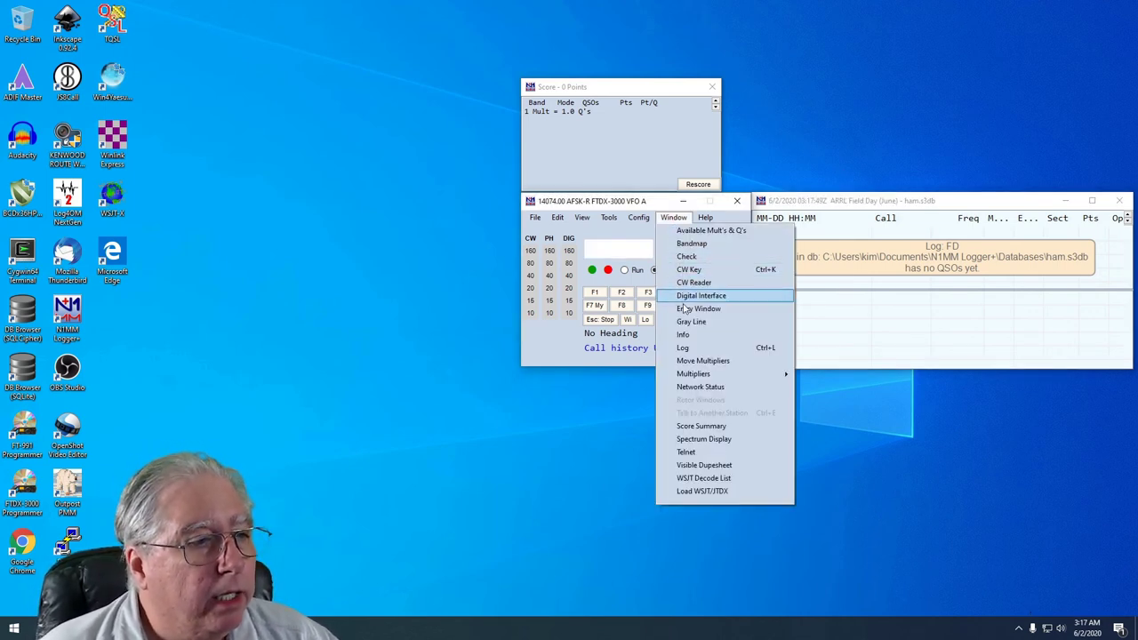
mouse_move(693, 377)
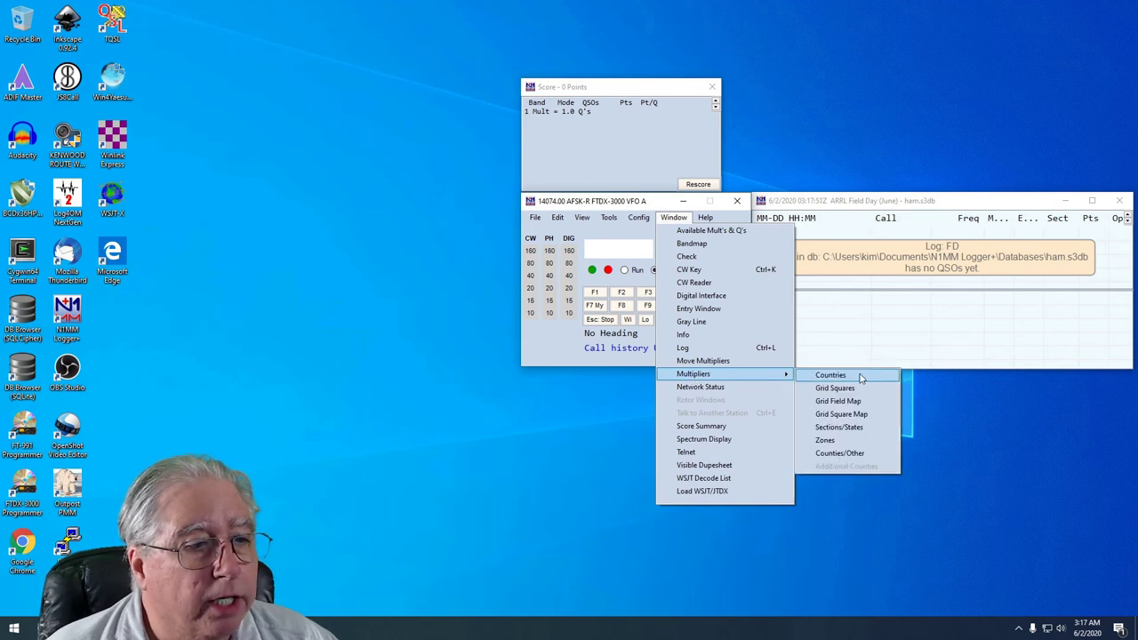
click(832, 429)
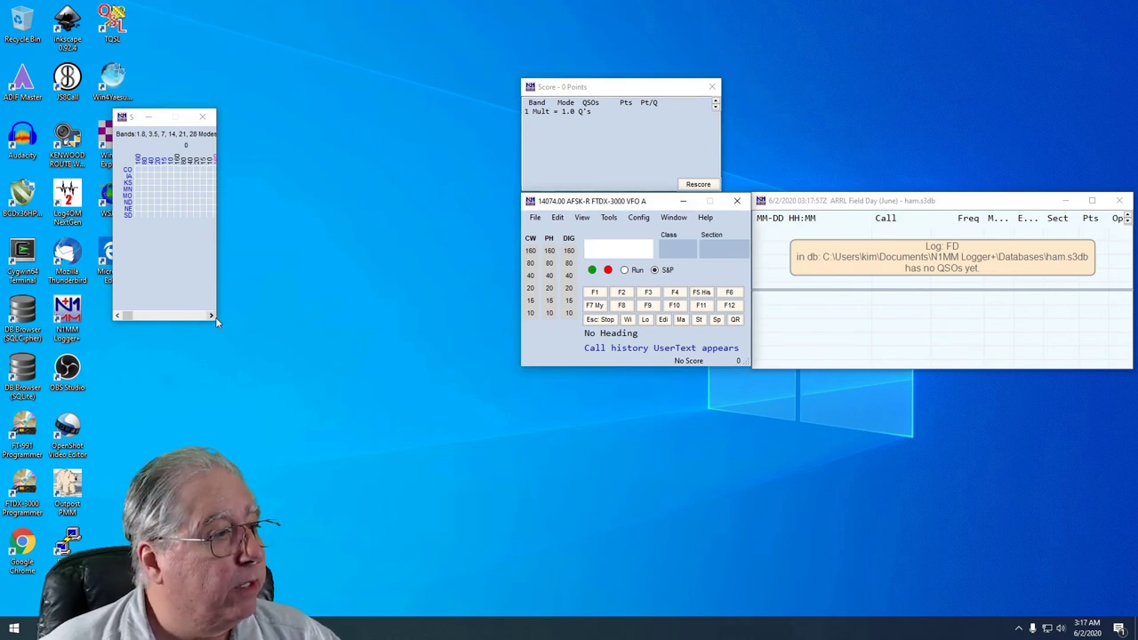
drag(213, 319, 1077, 316)
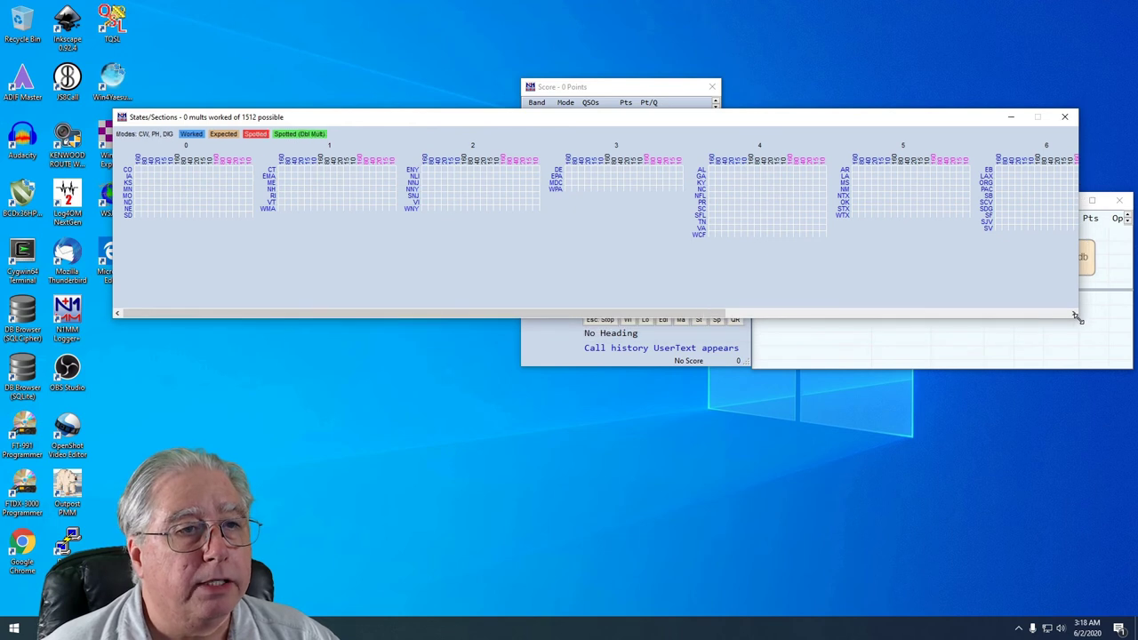
click(616, 321)
drag(295, 312, 845, 330)
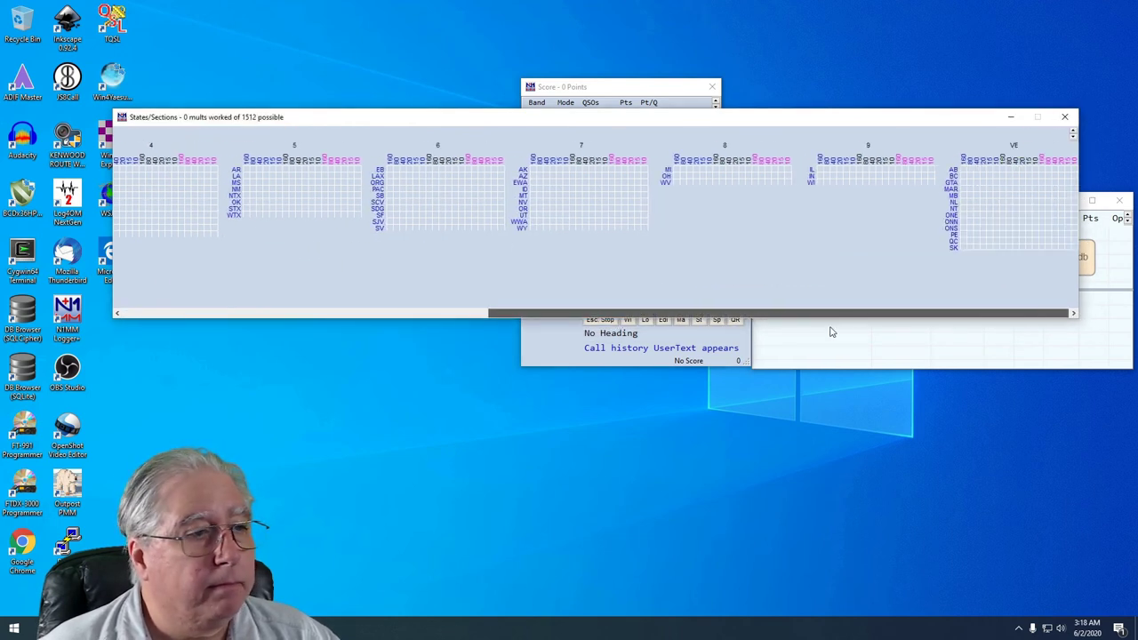
Reduce the States/Sections text size, place the window below the entry window, and try a smaller text size before enlarging it one step.
click(1072, 139)
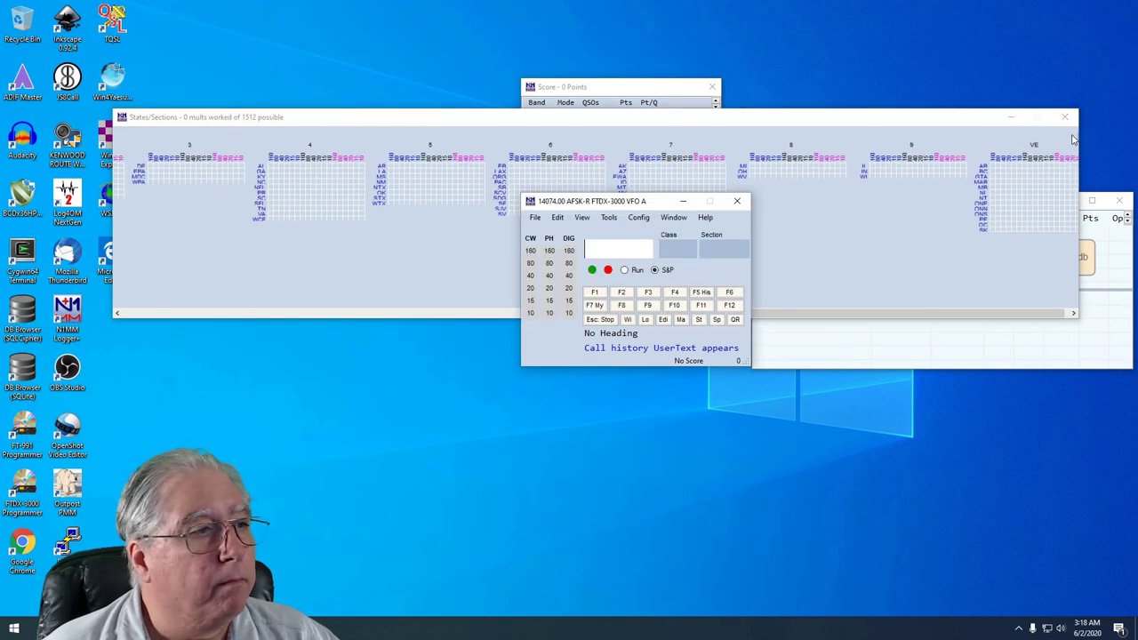
drag(622, 115, 662, 384)
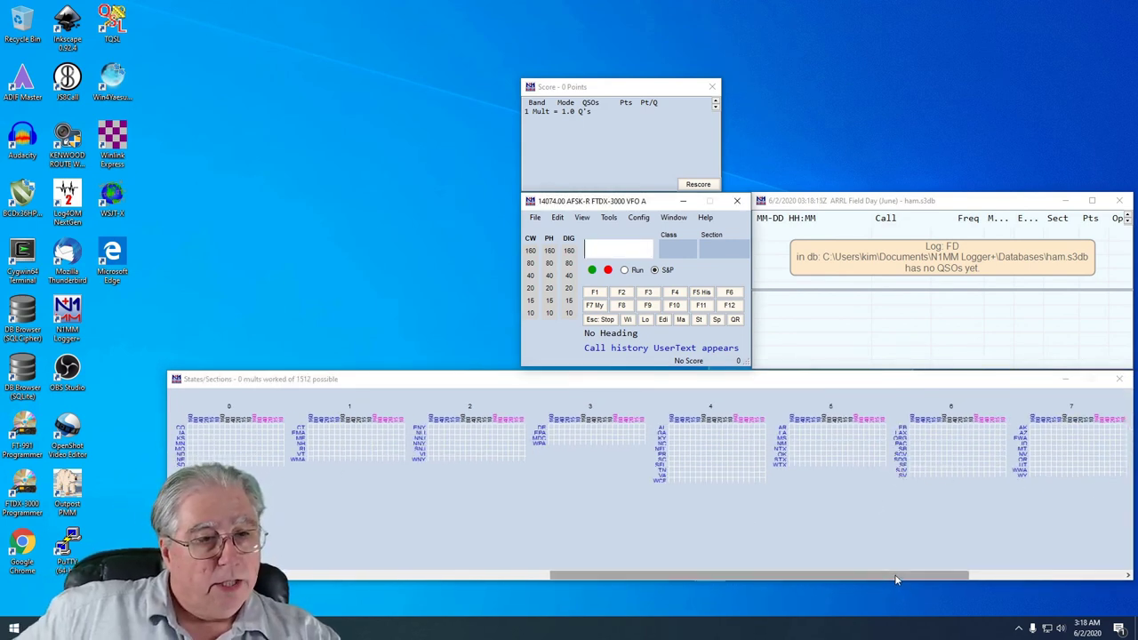
drag(901, 576, 1065, 574)
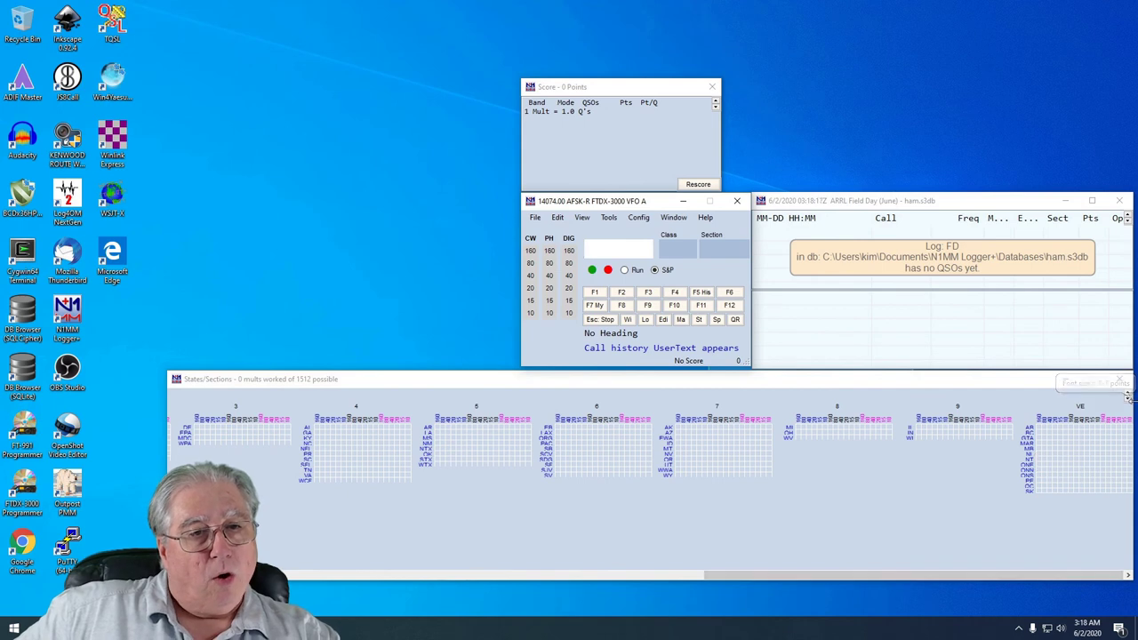
click(1129, 404)
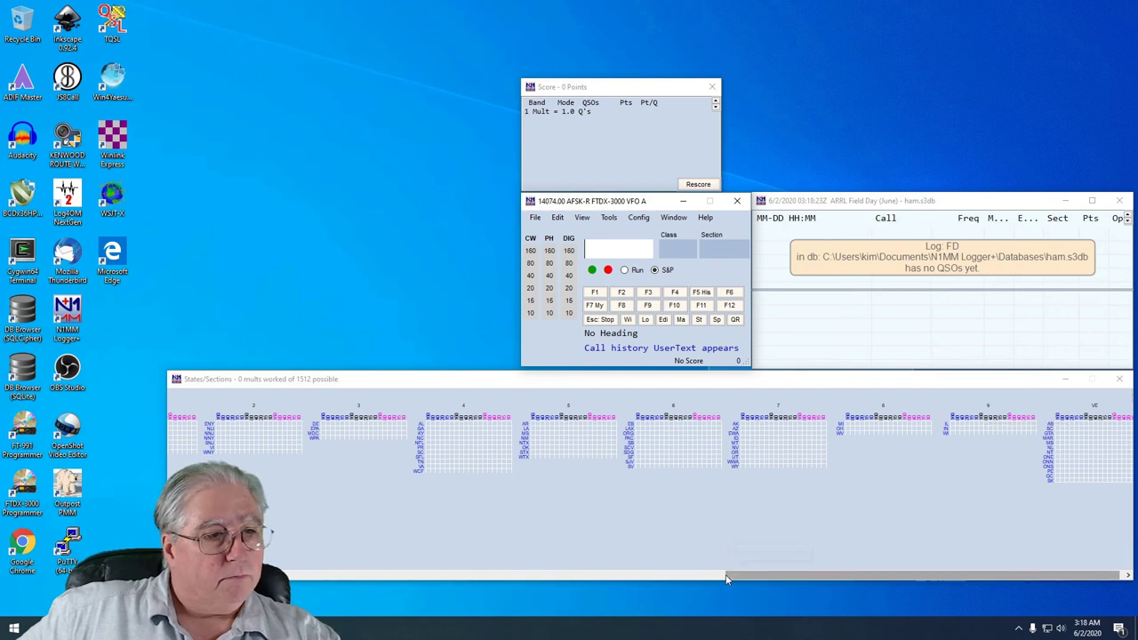
click(687, 562)
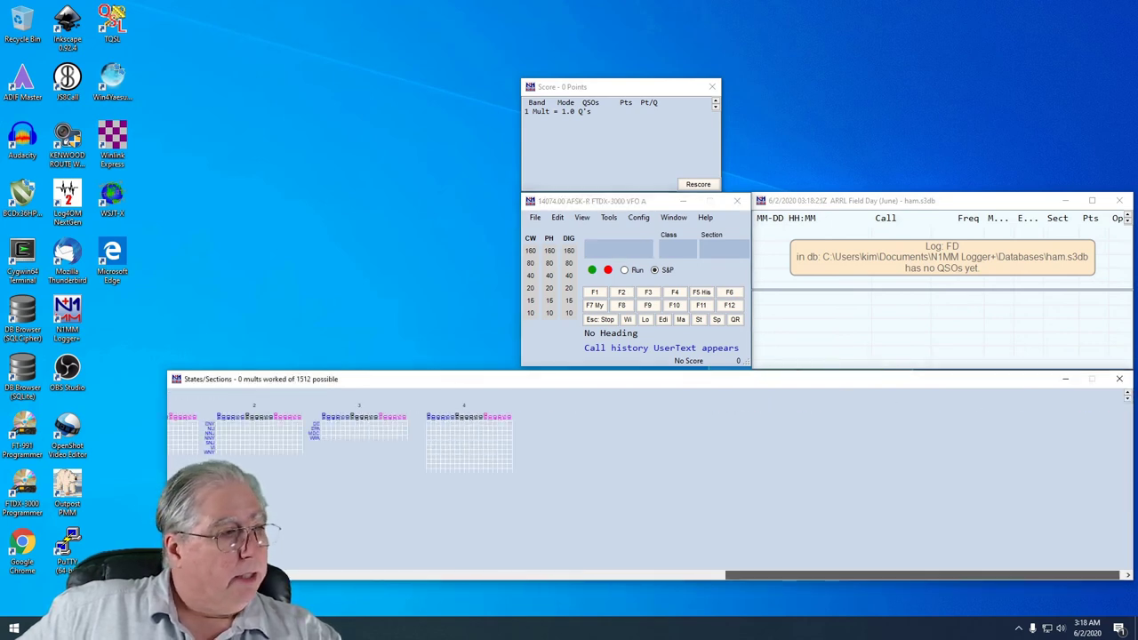
click(1127, 395)
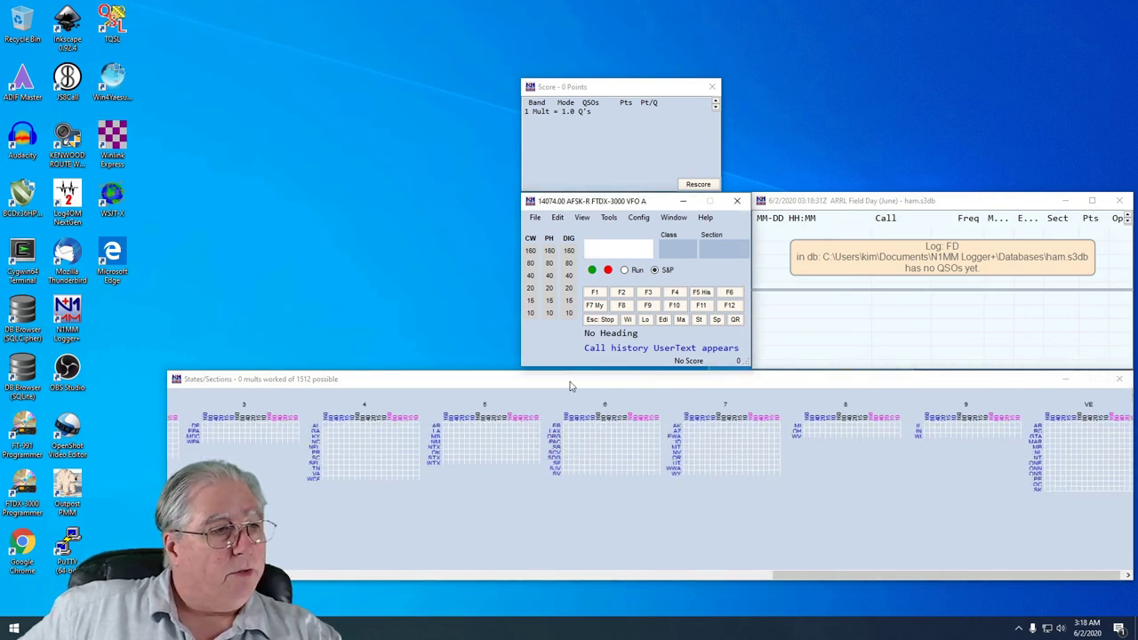
Move the States/Sections window to the upper edge of the desktop and widen it to the full screen width.
drag(569, 380, 402, 14)
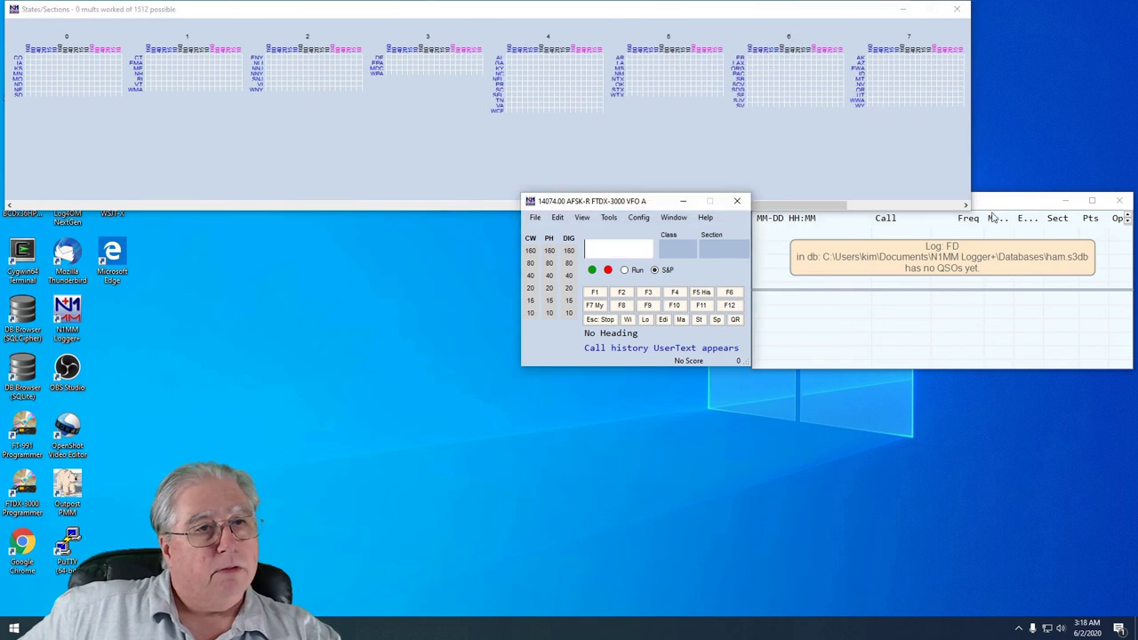
drag(968, 208, 1137, 201)
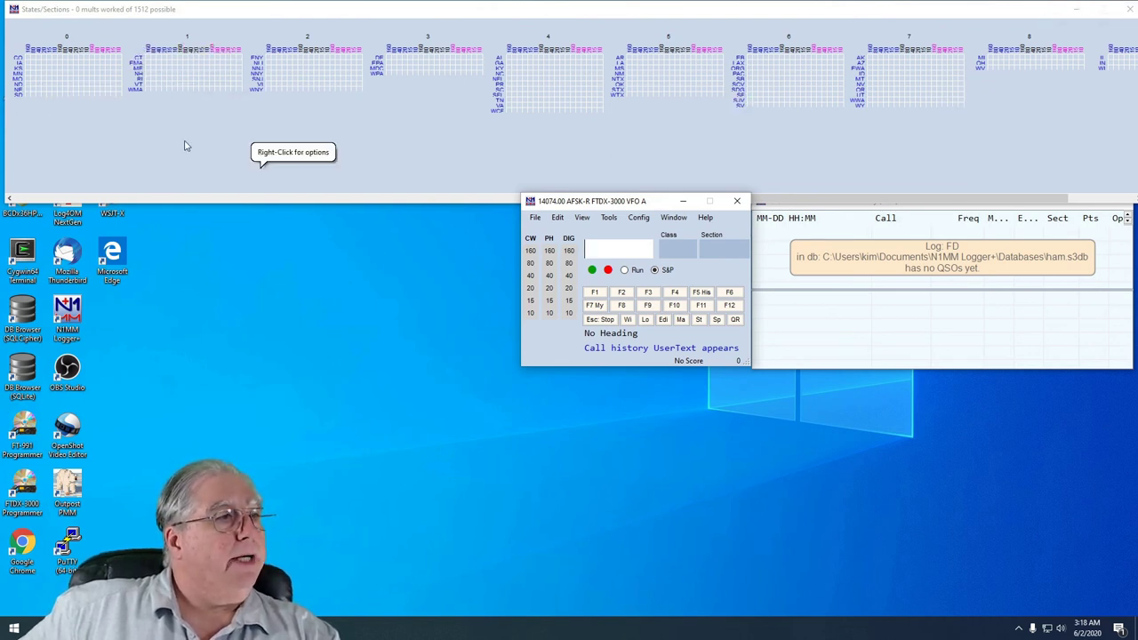
Review the bands and modes displayed in the States/Sections window, exit that selection and close the States/Sections window.
right_click(488, 173)
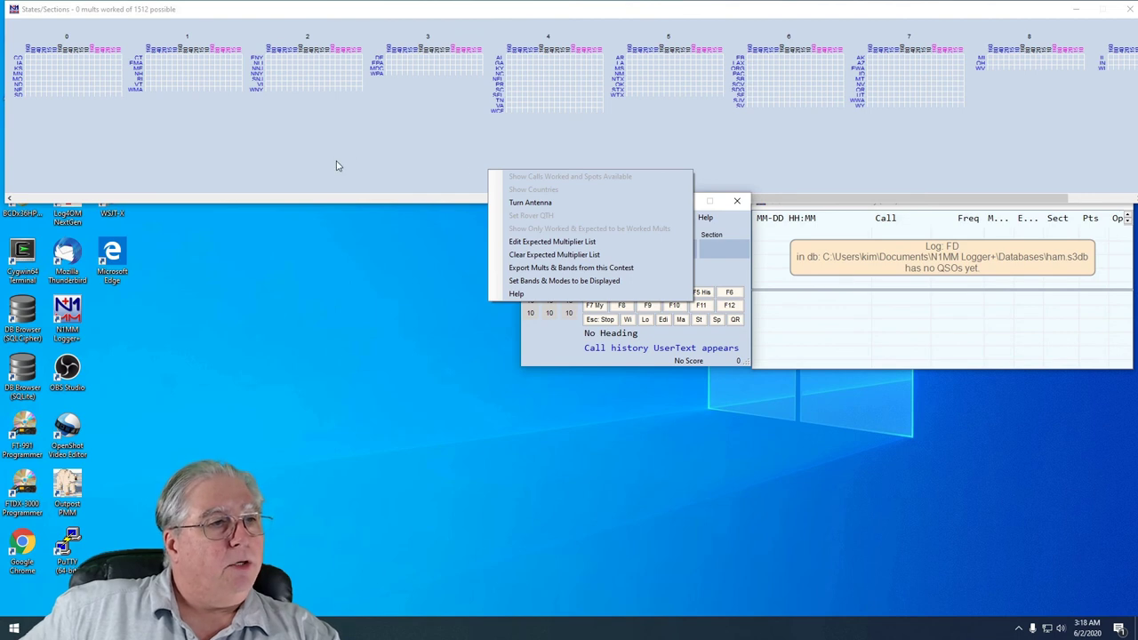
key(Down)
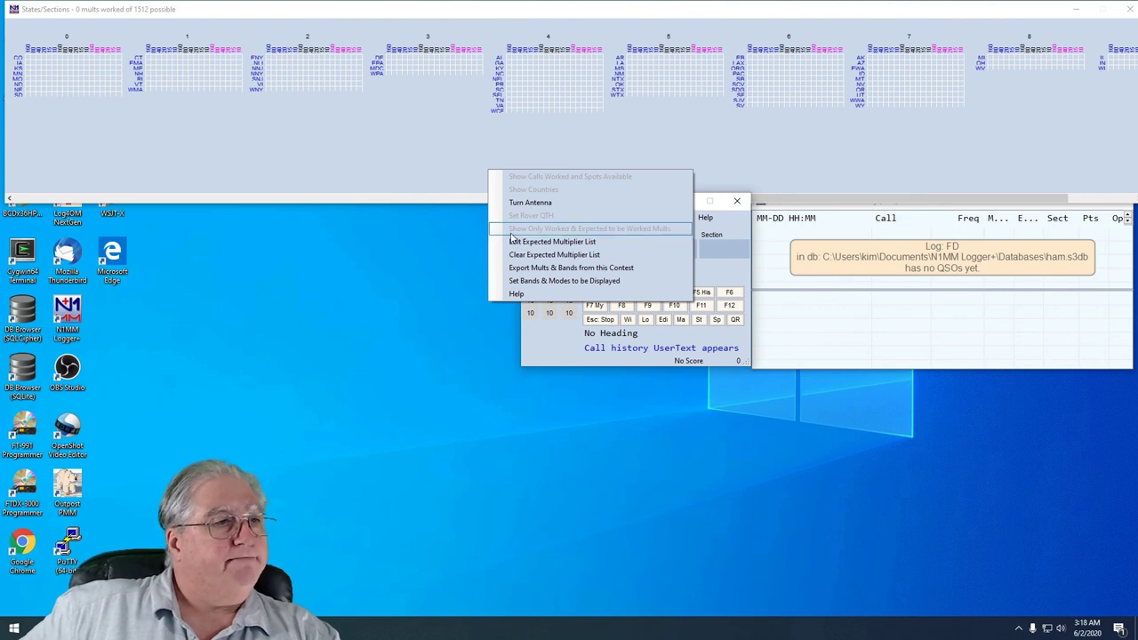
click(557, 282)
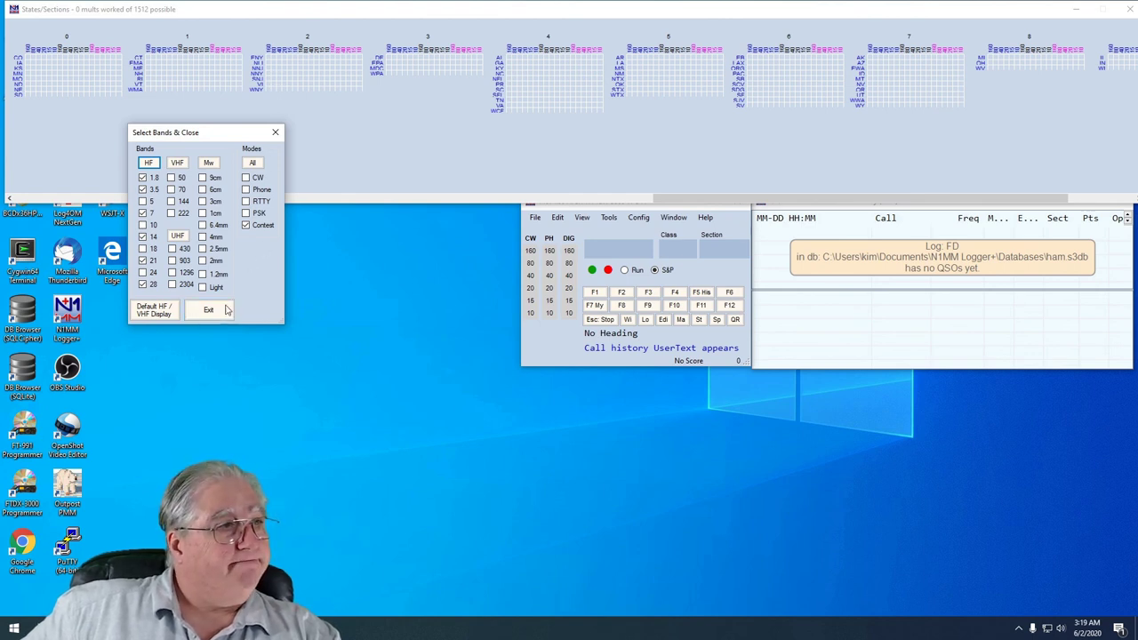
click(216, 311)
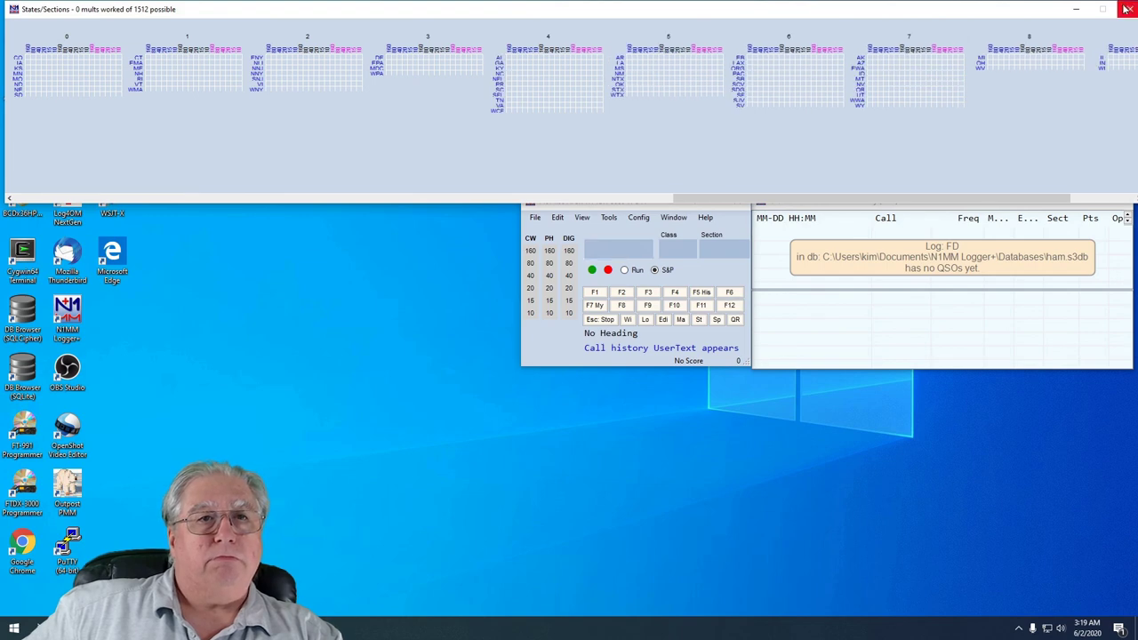
click(1127, 11)
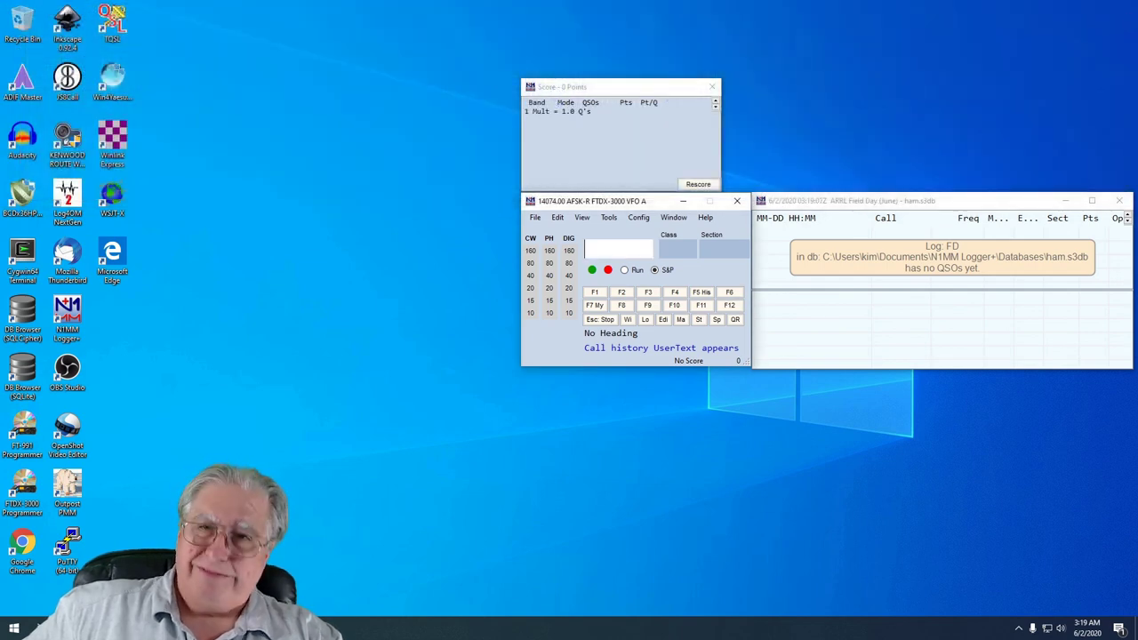